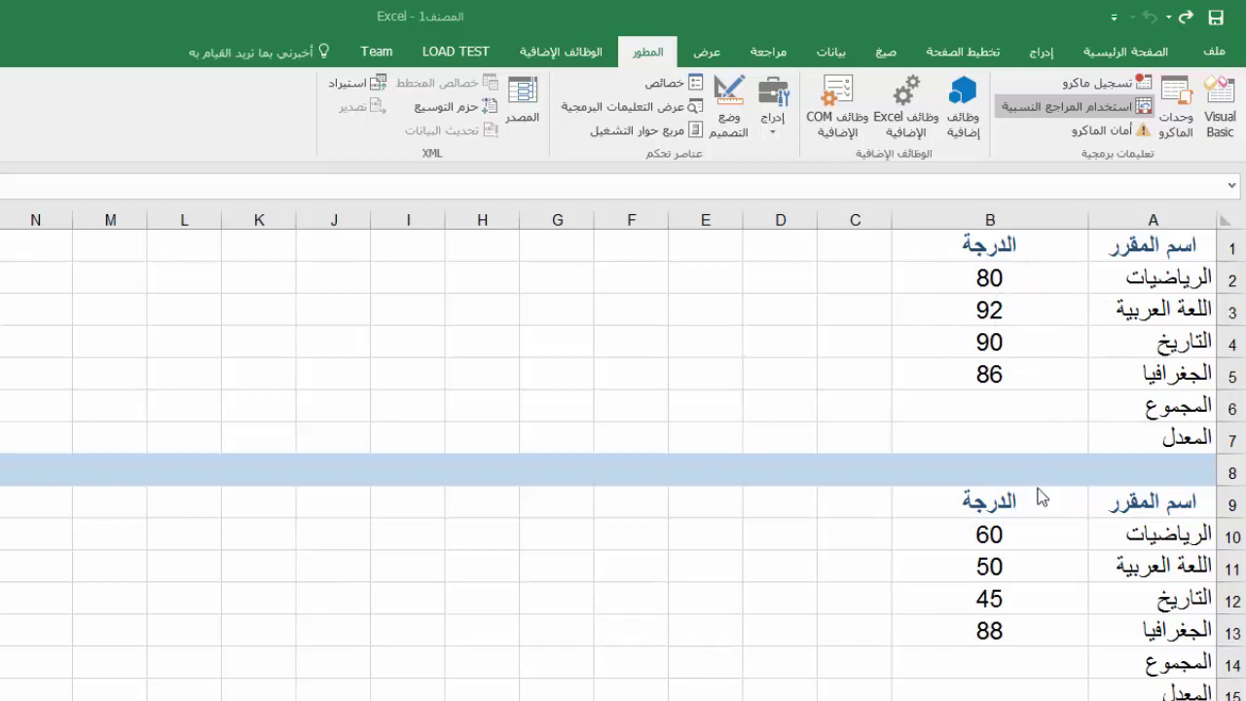
Step: Examine the course grade tables and their empty total and average cells, finishing with cell B6 selected
scroll(1041, 511, down, 4)
scroll(1054, 506, up, 4)
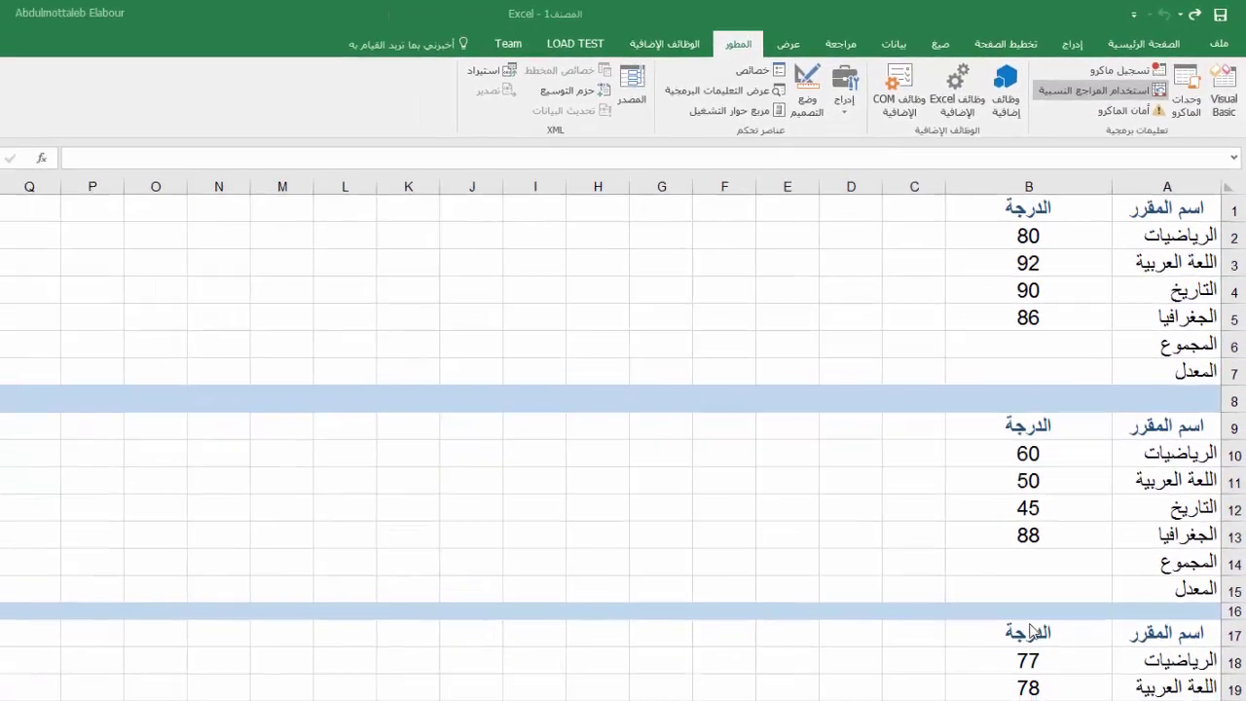
scroll(1002, 487, down, 2)
scroll(1017, 379, up, 2)
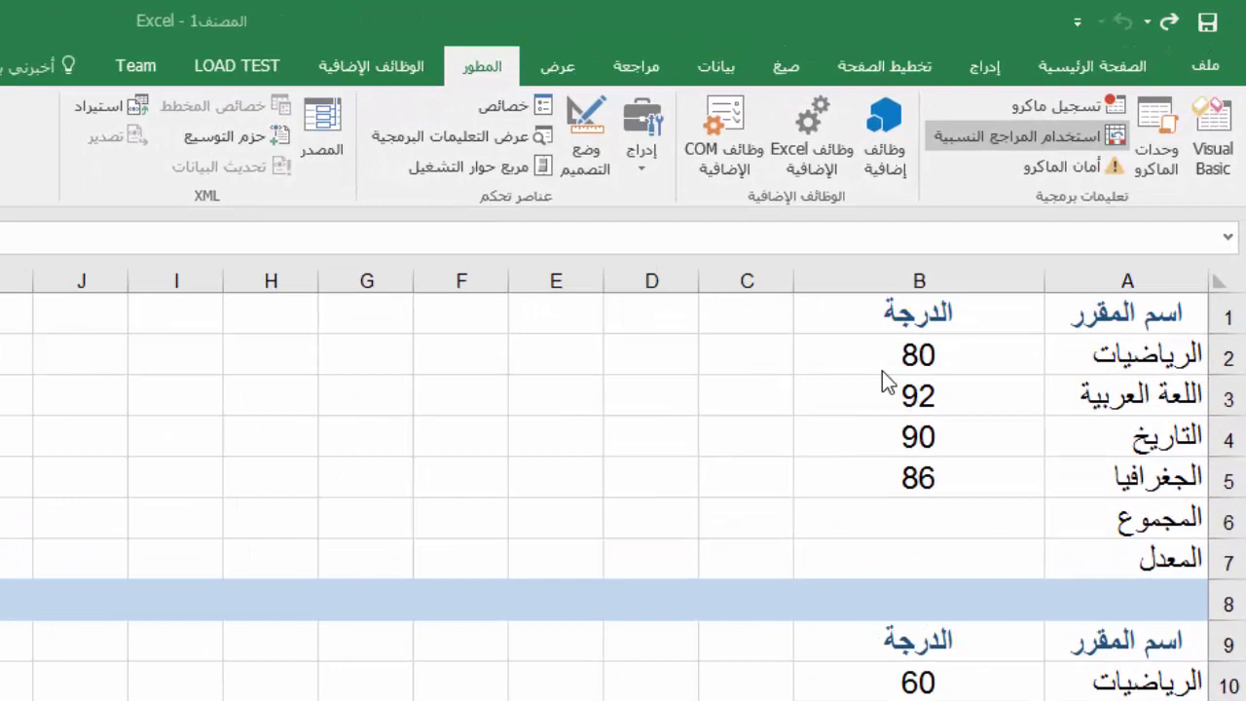
click(899, 506)
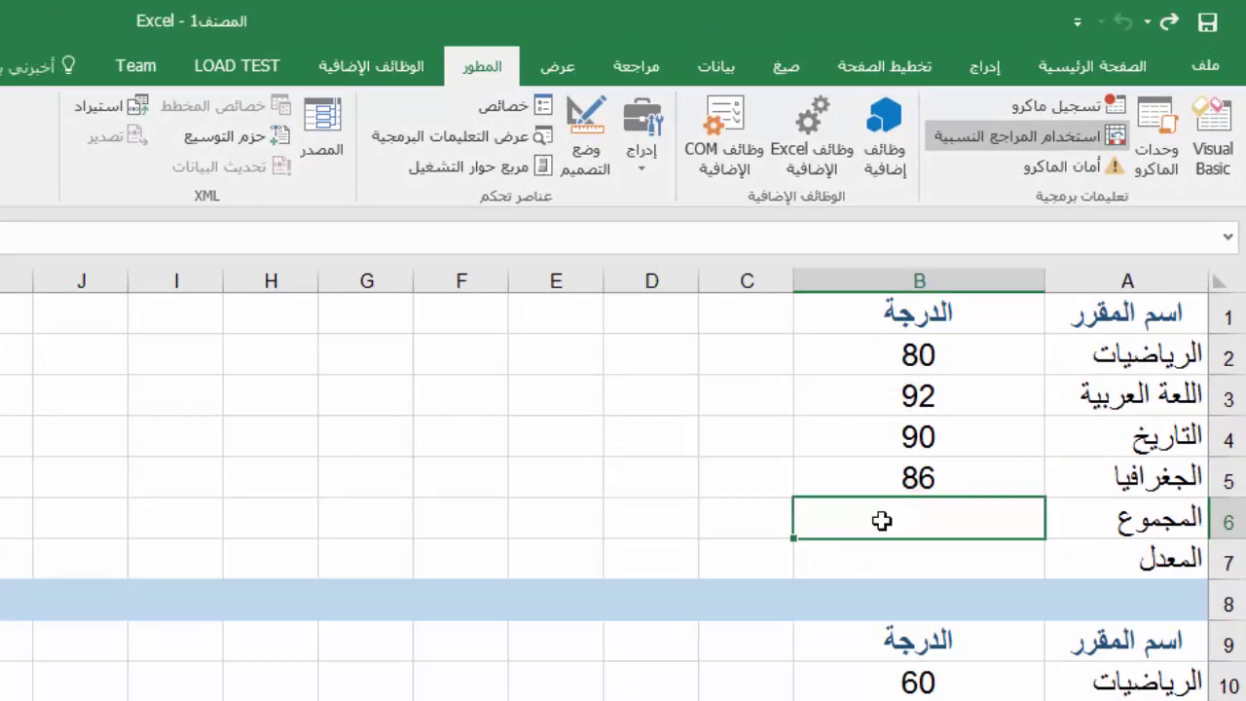
click(887, 564)
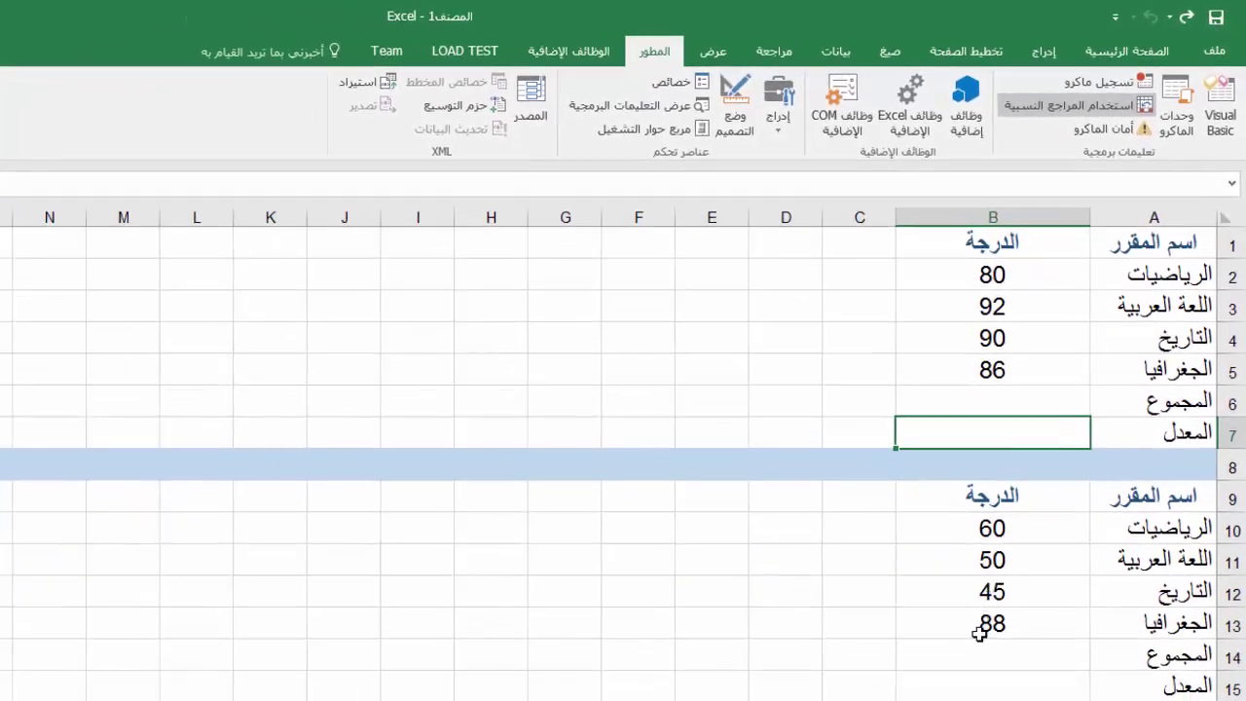
click(975, 662)
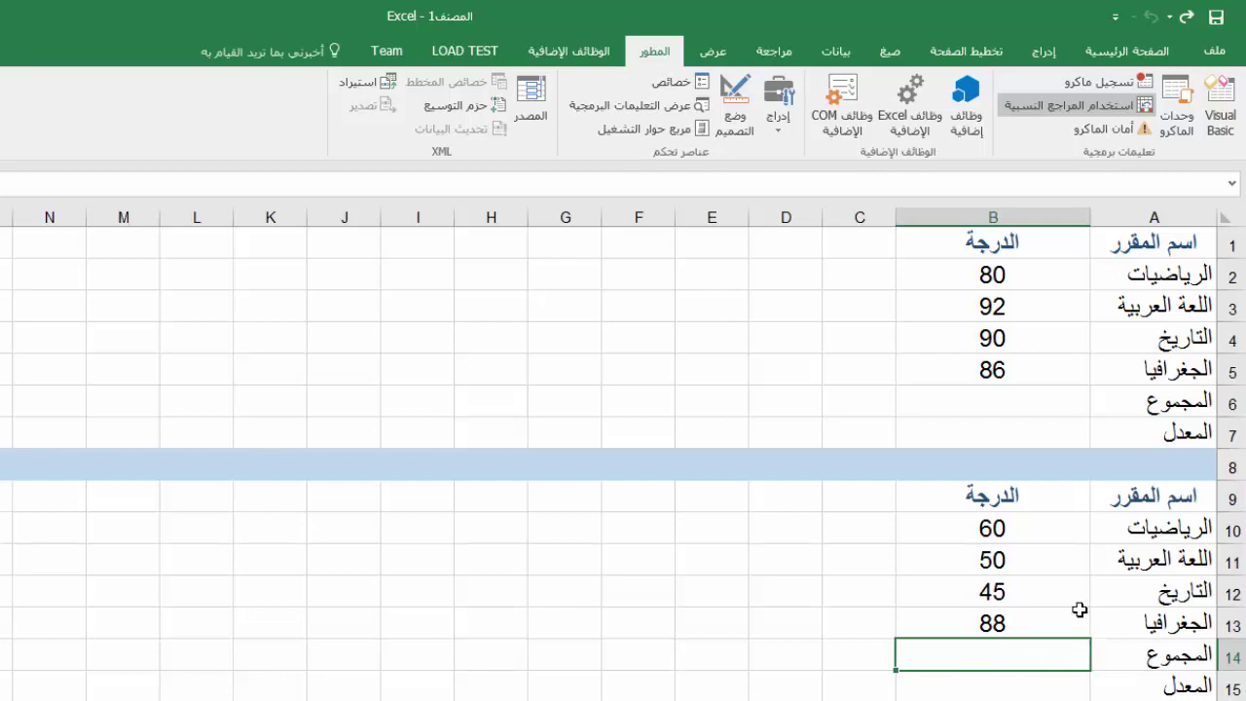
key(Up)
key(Up)
click(992, 404)
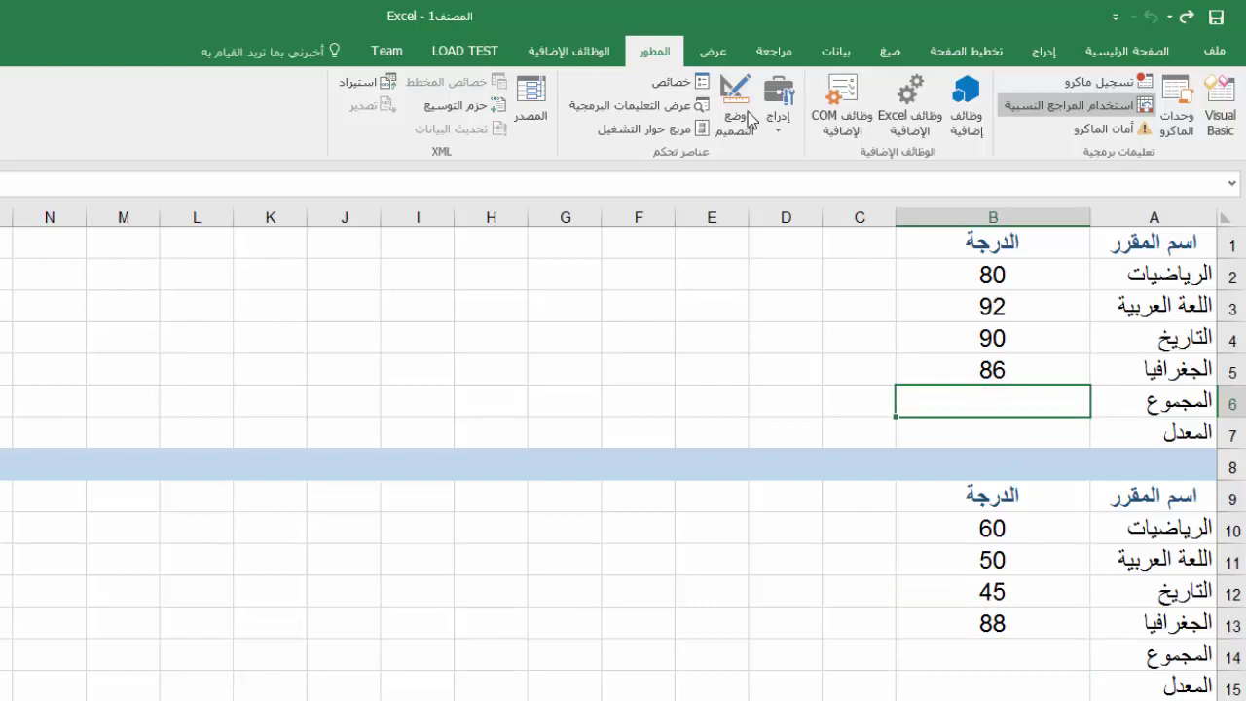
Step: Ensure the Developer tab (المطور) is enabled among the main tabs in the ribbon customization options, and apply the options
click(658, 56)
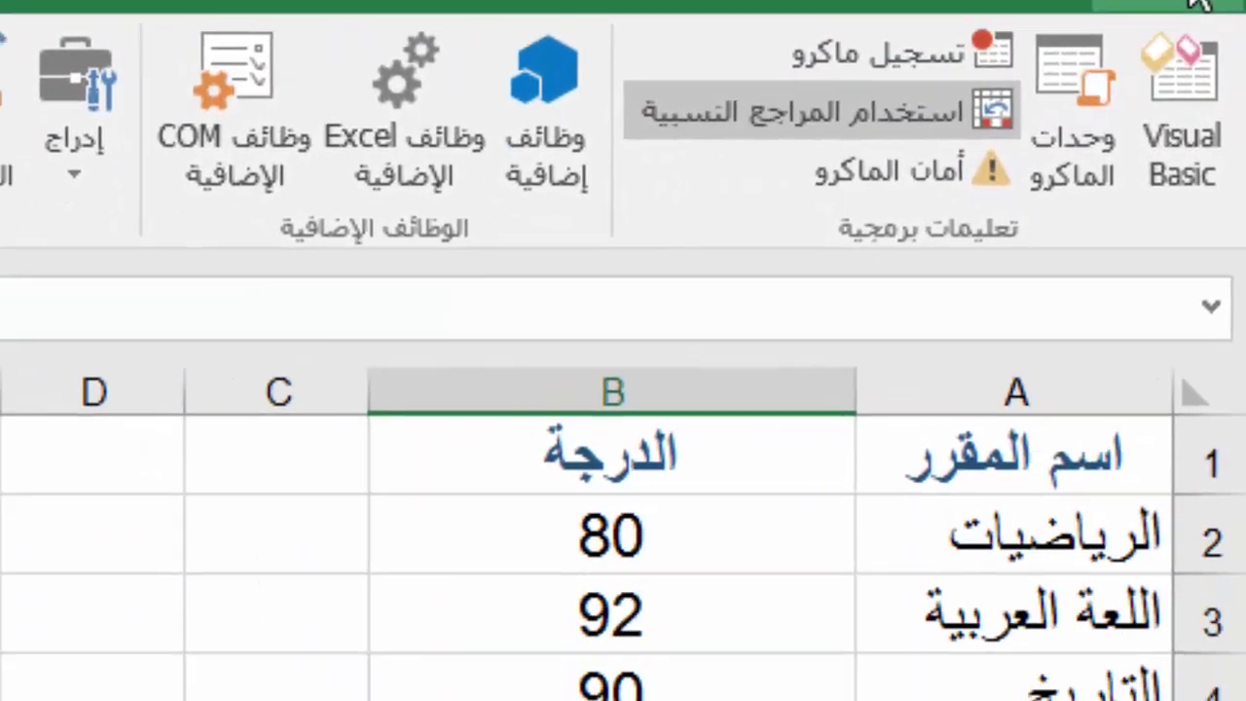
click(1245, 41)
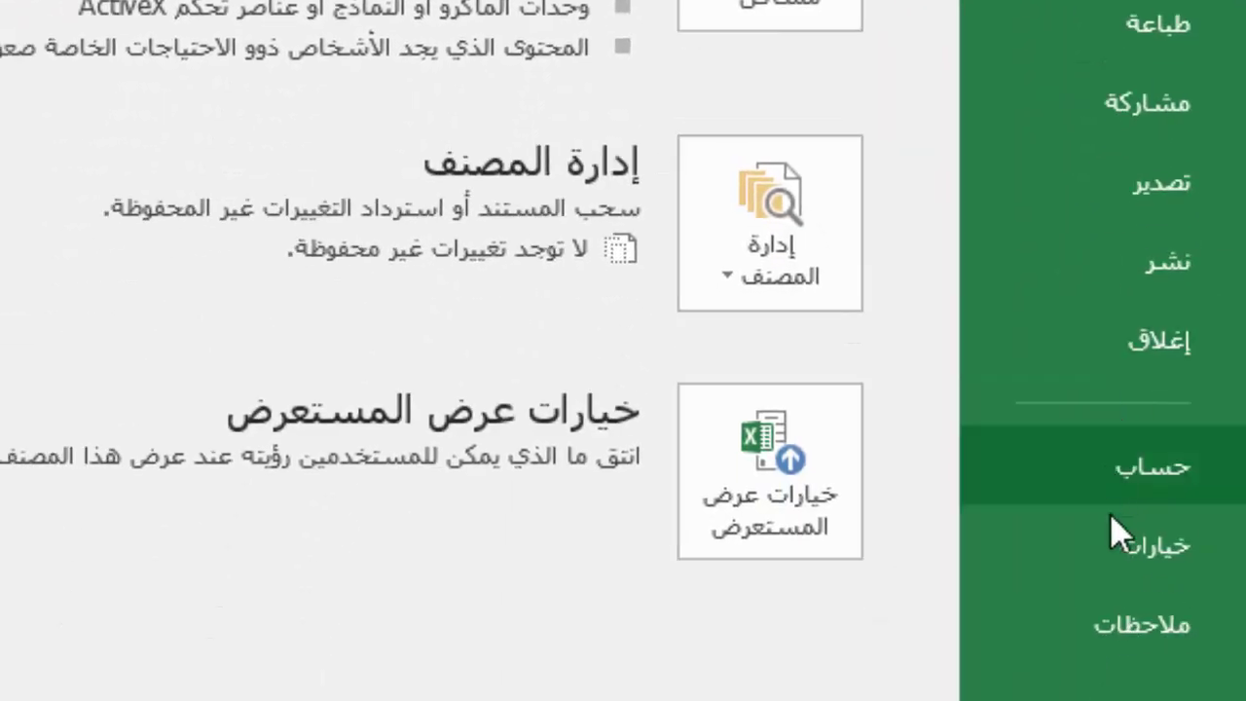
click(1131, 546)
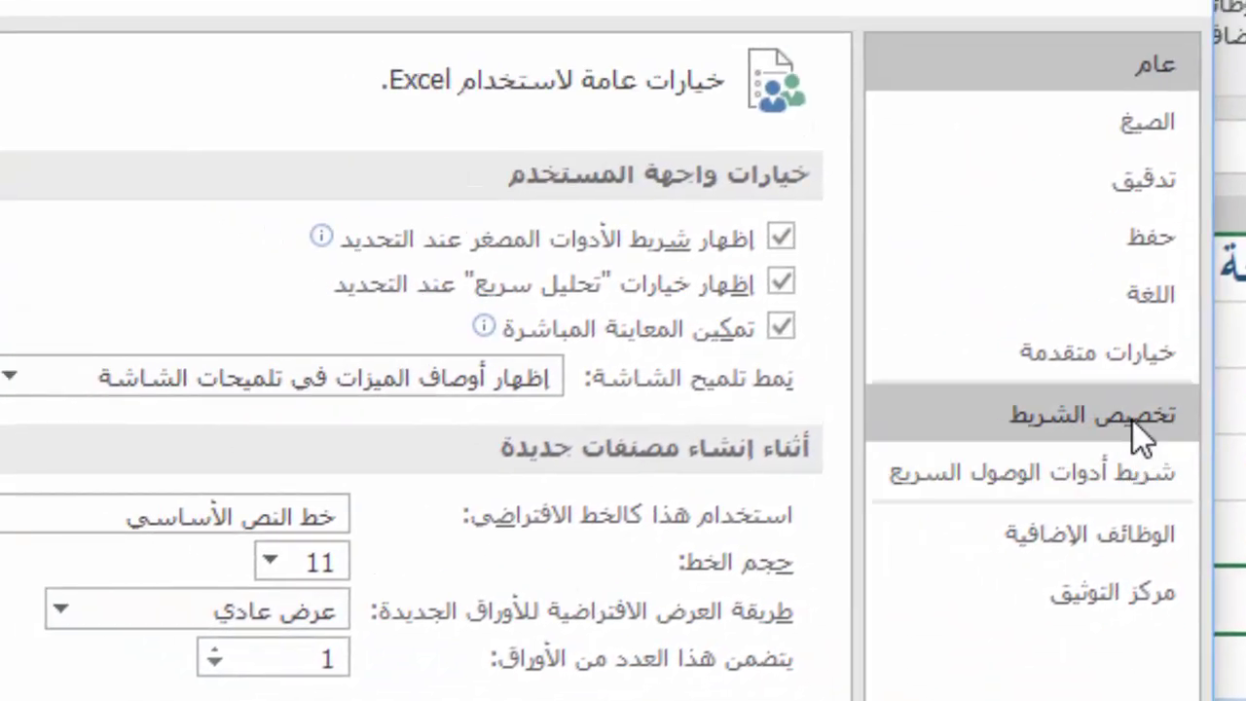
click(1133, 420)
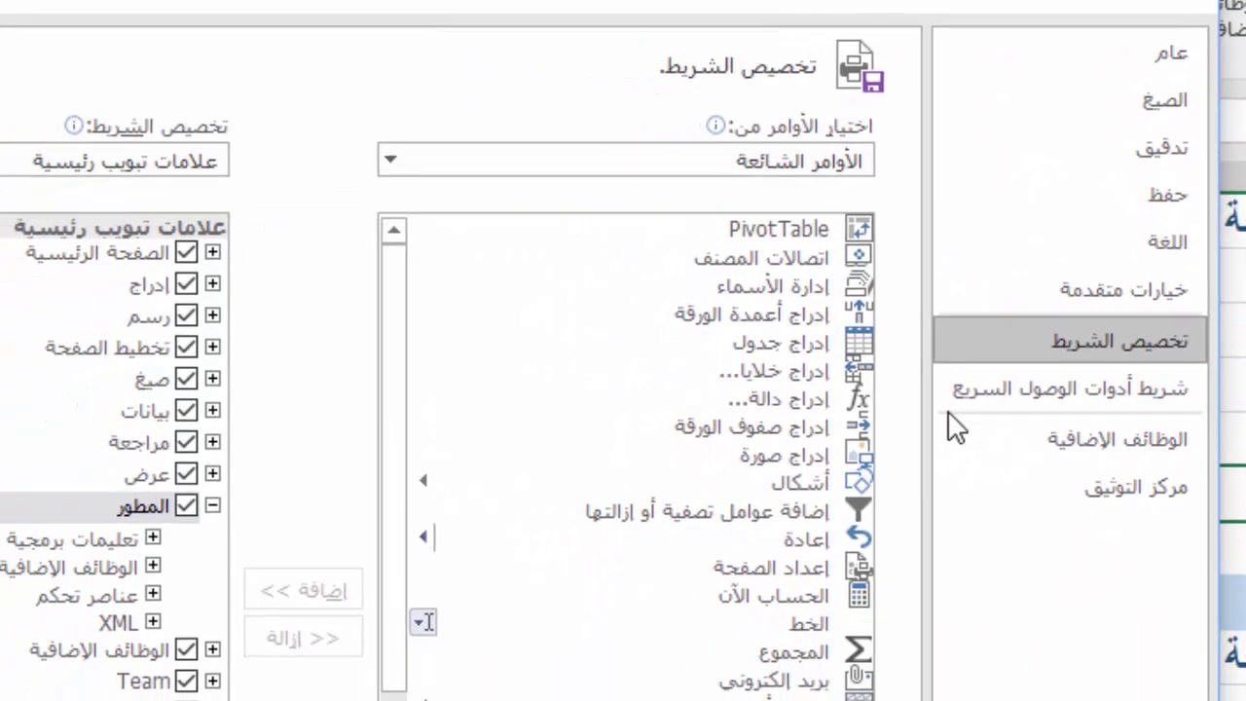
click(290, 464)
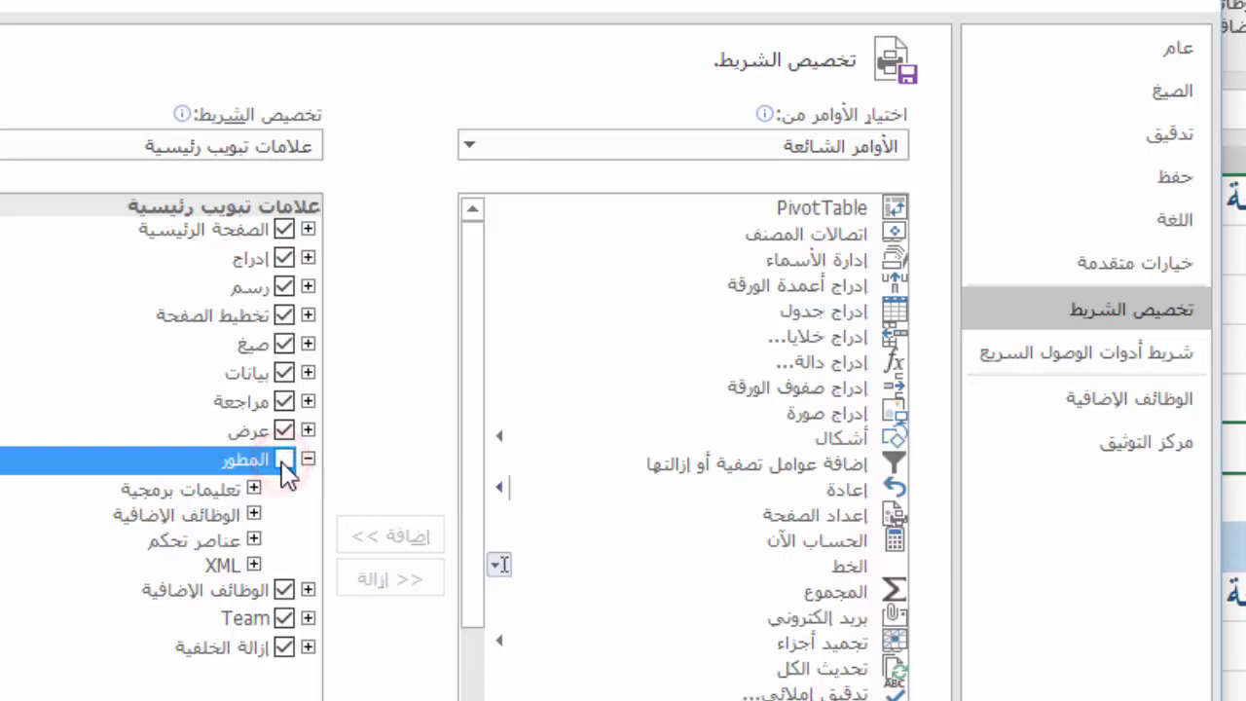
click(290, 464)
click(286, 461)
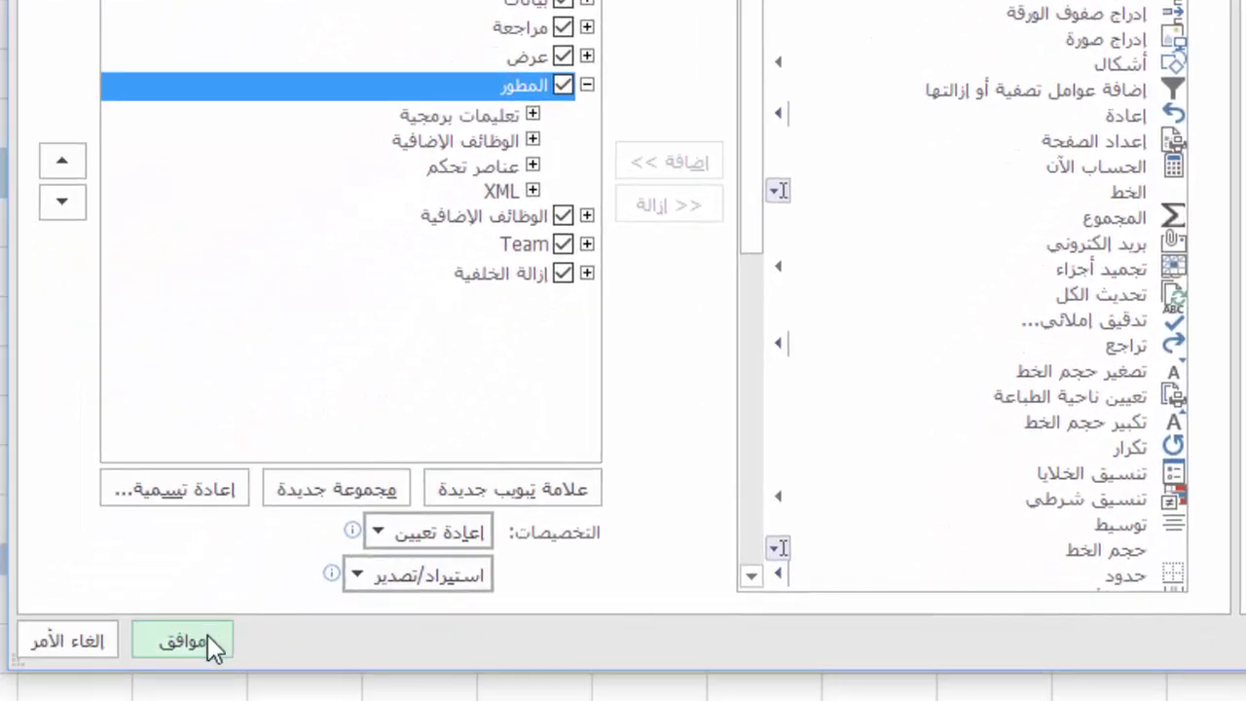
click(208, 637)
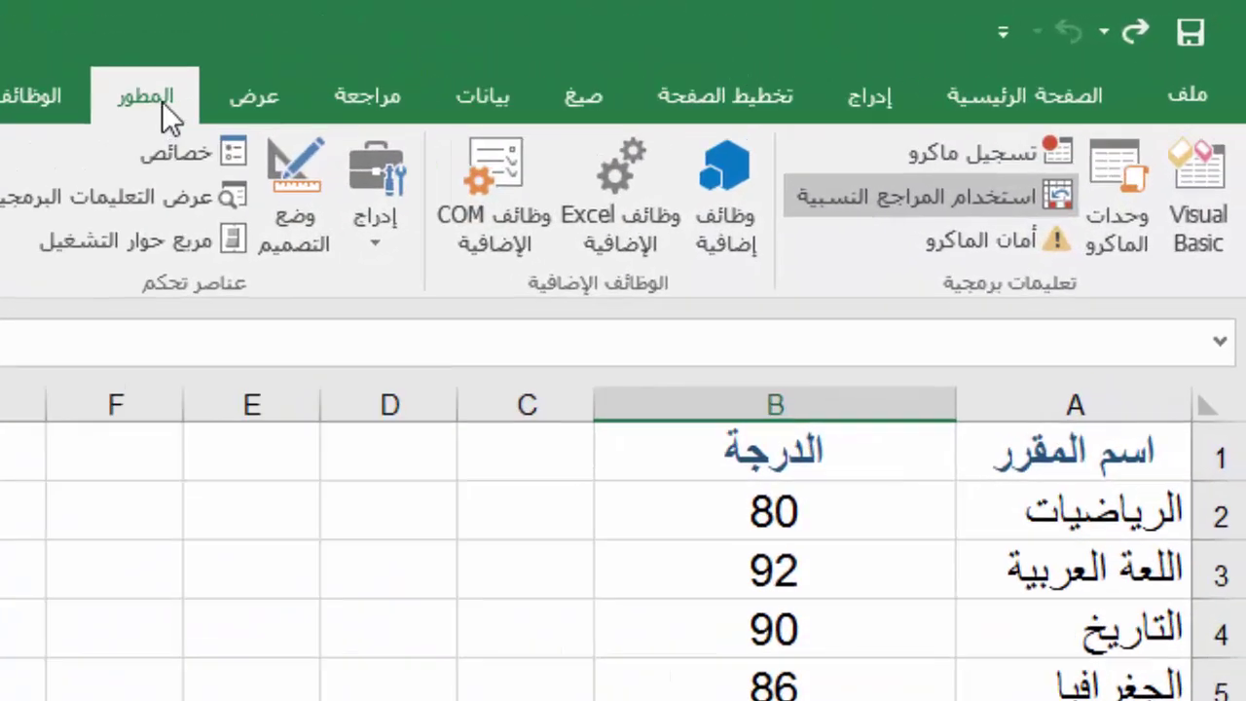
Step: Start recording a macro named Macro3, stored in this workbook, with relative references in use
click(156, 99)
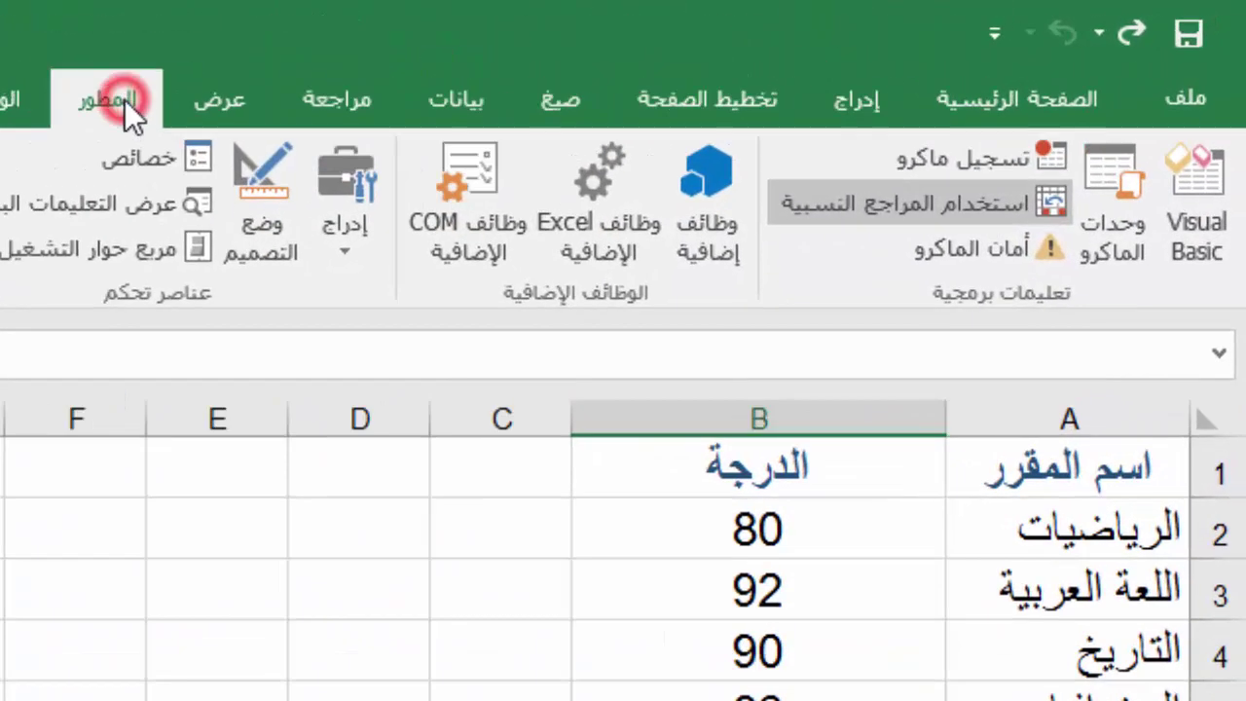
click(880, 210)
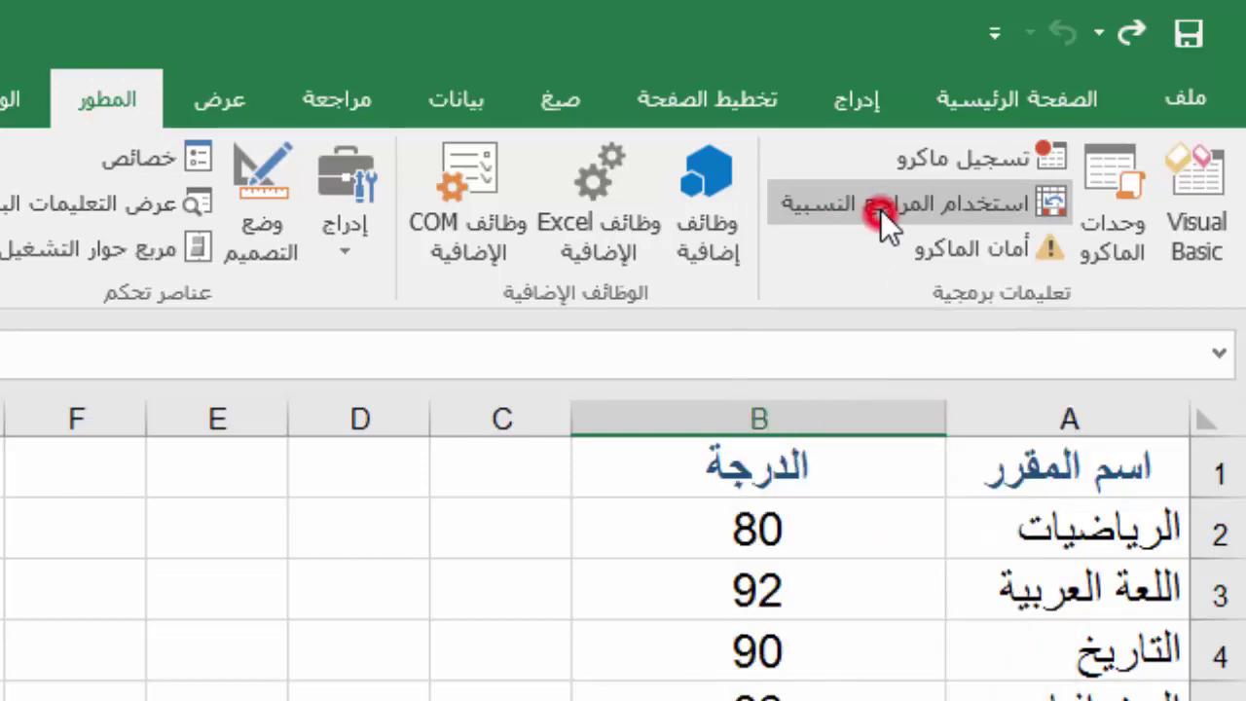
click(951, 161)
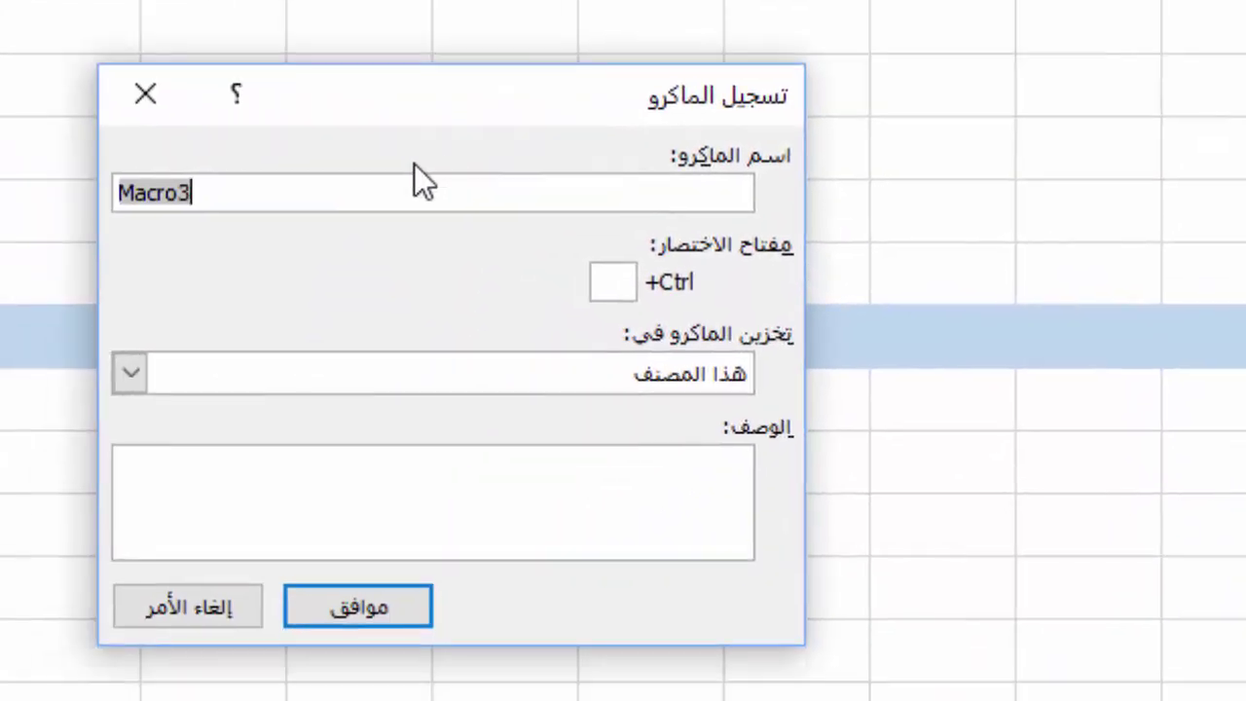
click(254, 181)
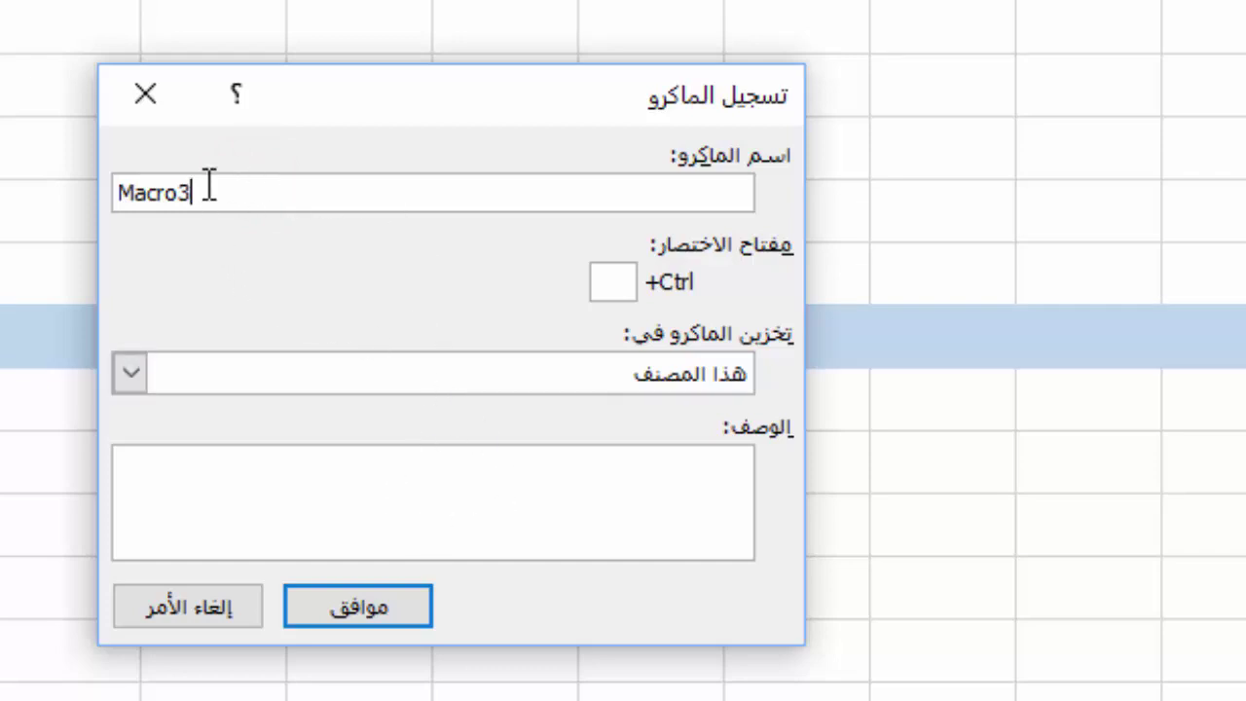
drag(208, 191, 123, 196)
click(280, 203)
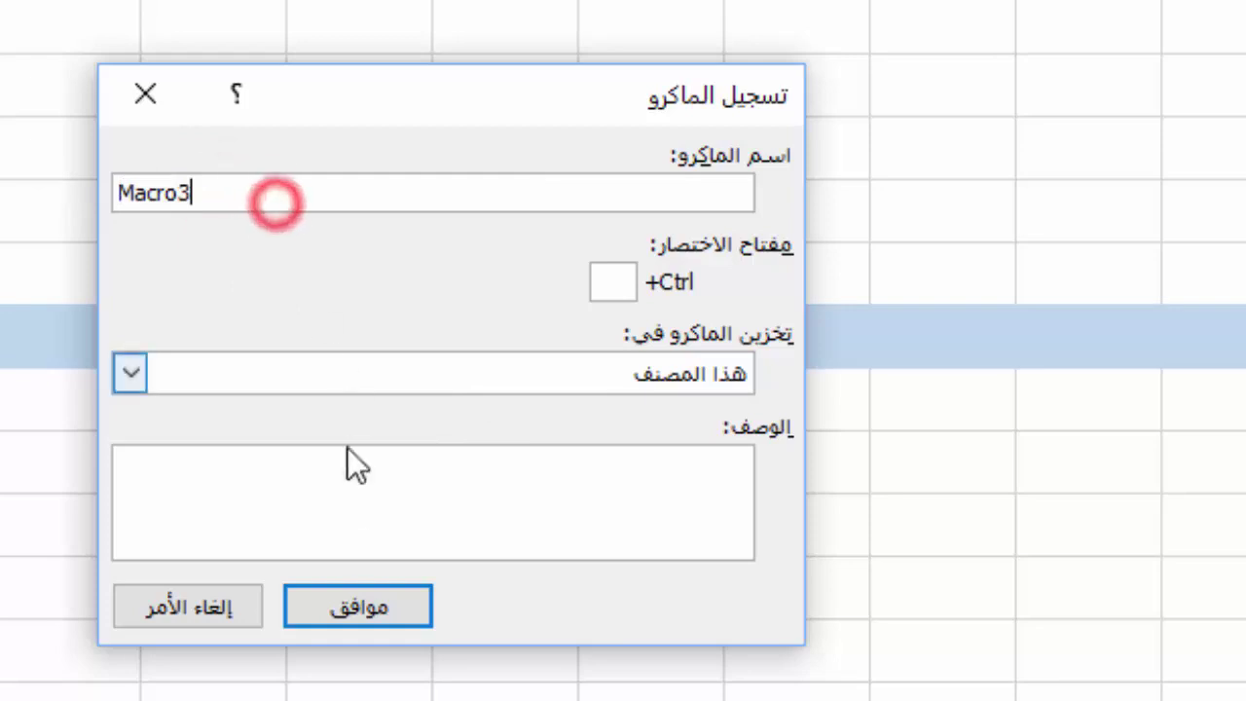
click(357, 611)
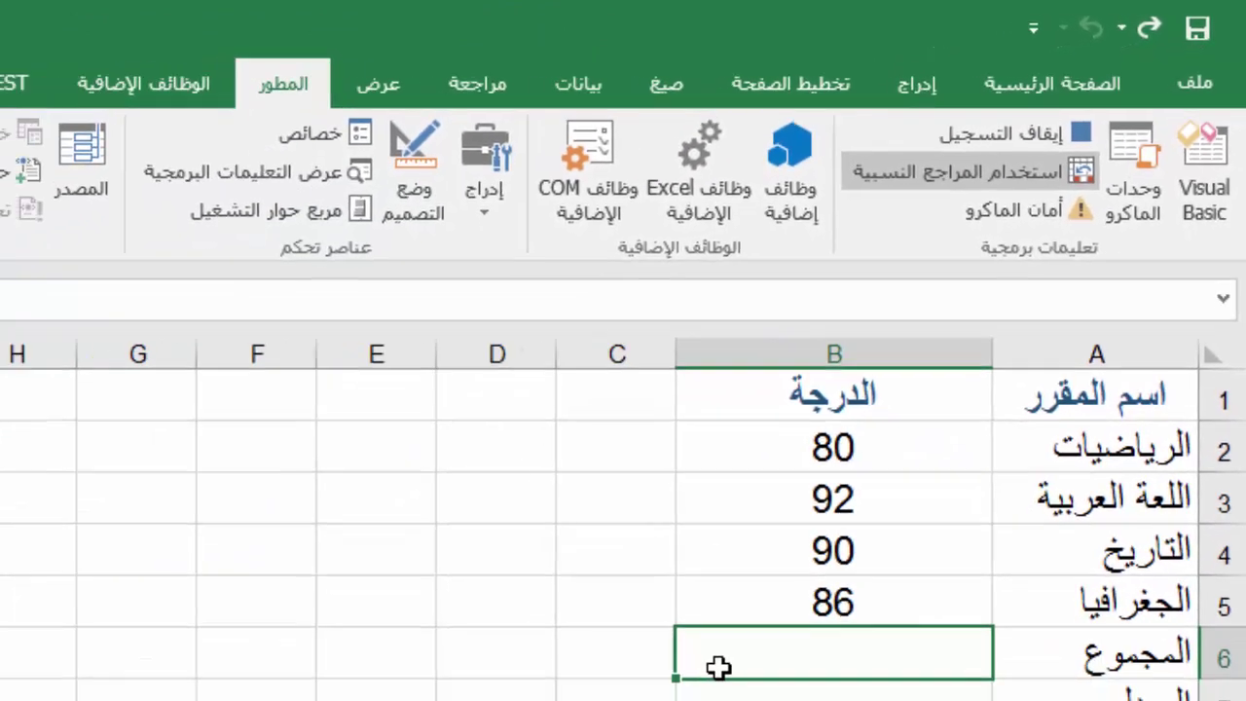
Step: Enter the formula =sum(B2:B5) in cell B6 to total the first table's grades
click(770, 443)
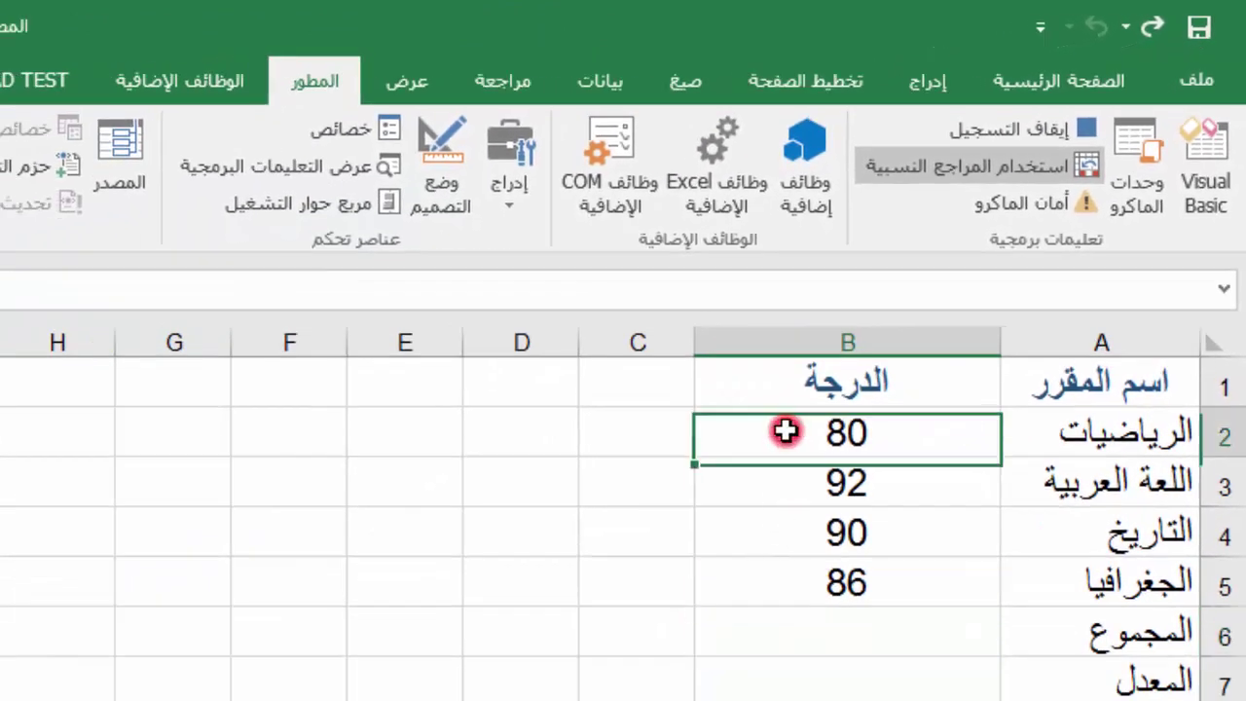
click(737, 633)
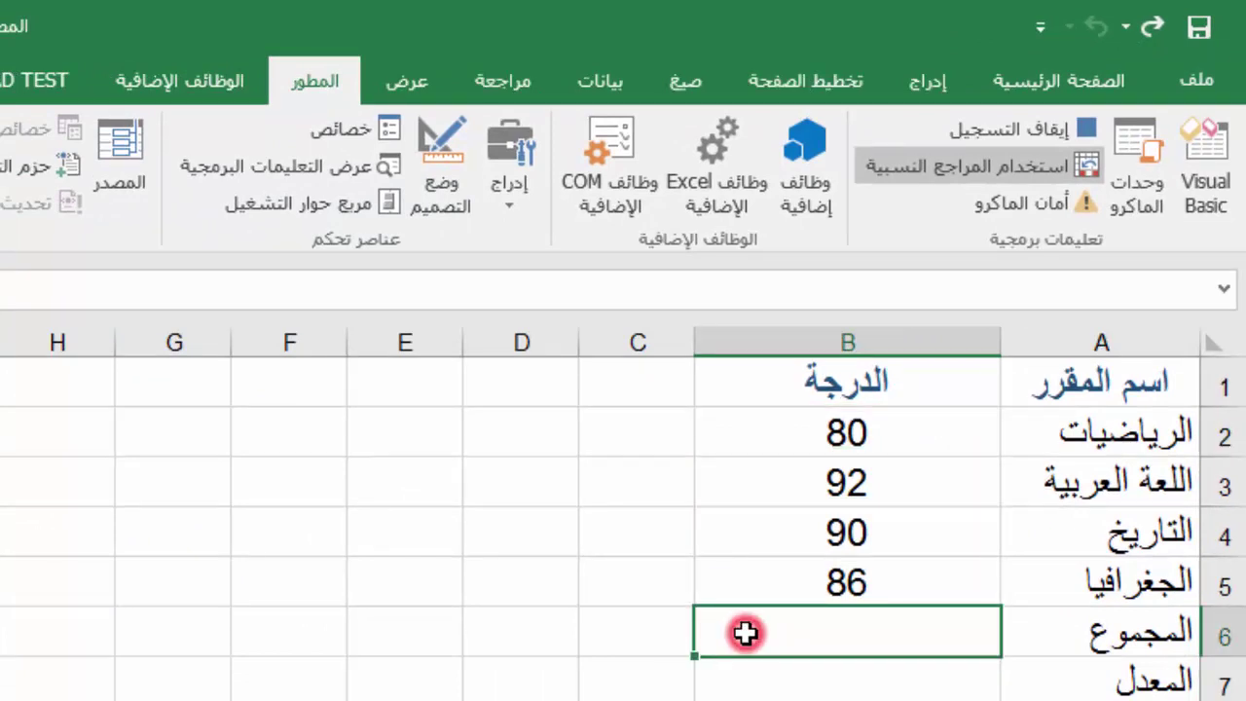
double_click(744, 634)
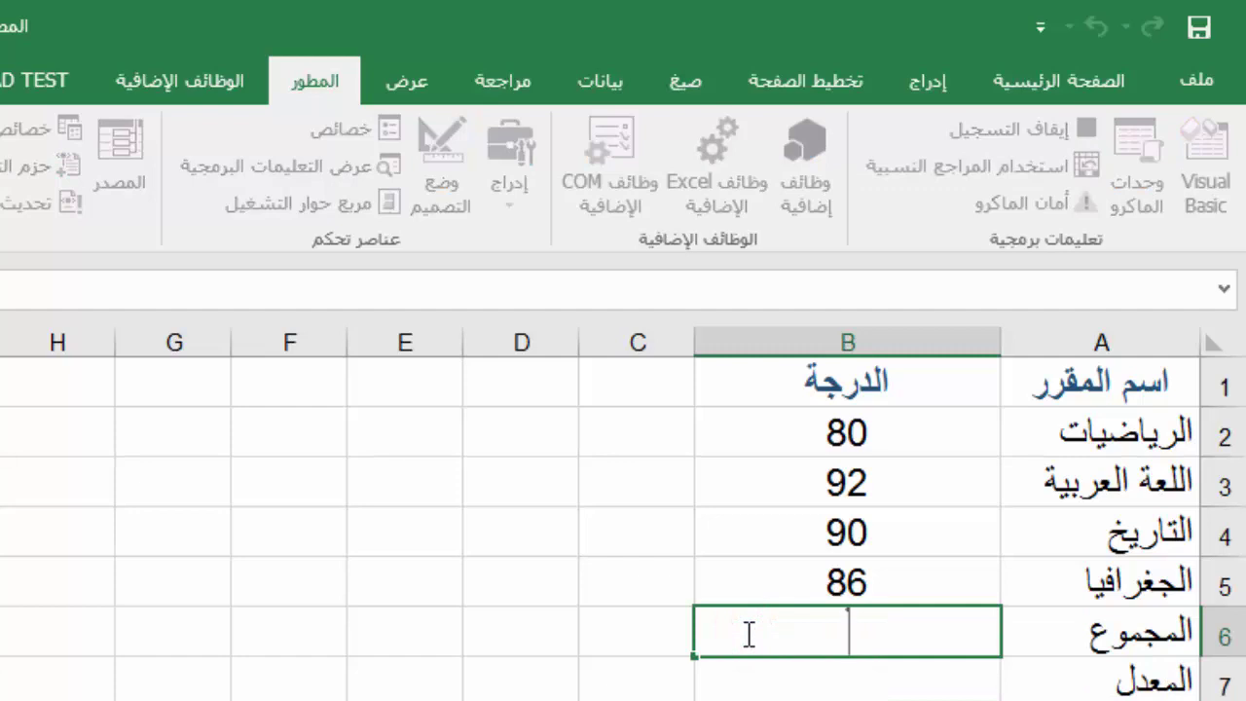
text(=sum)
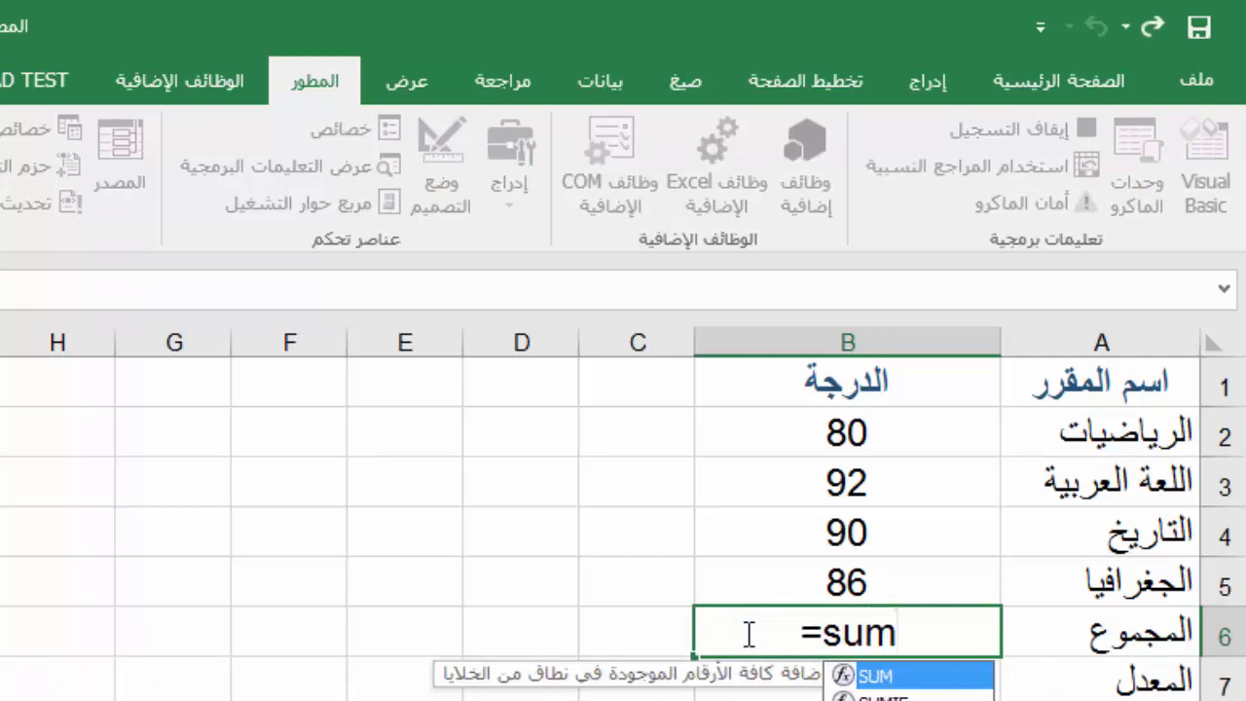
text(()
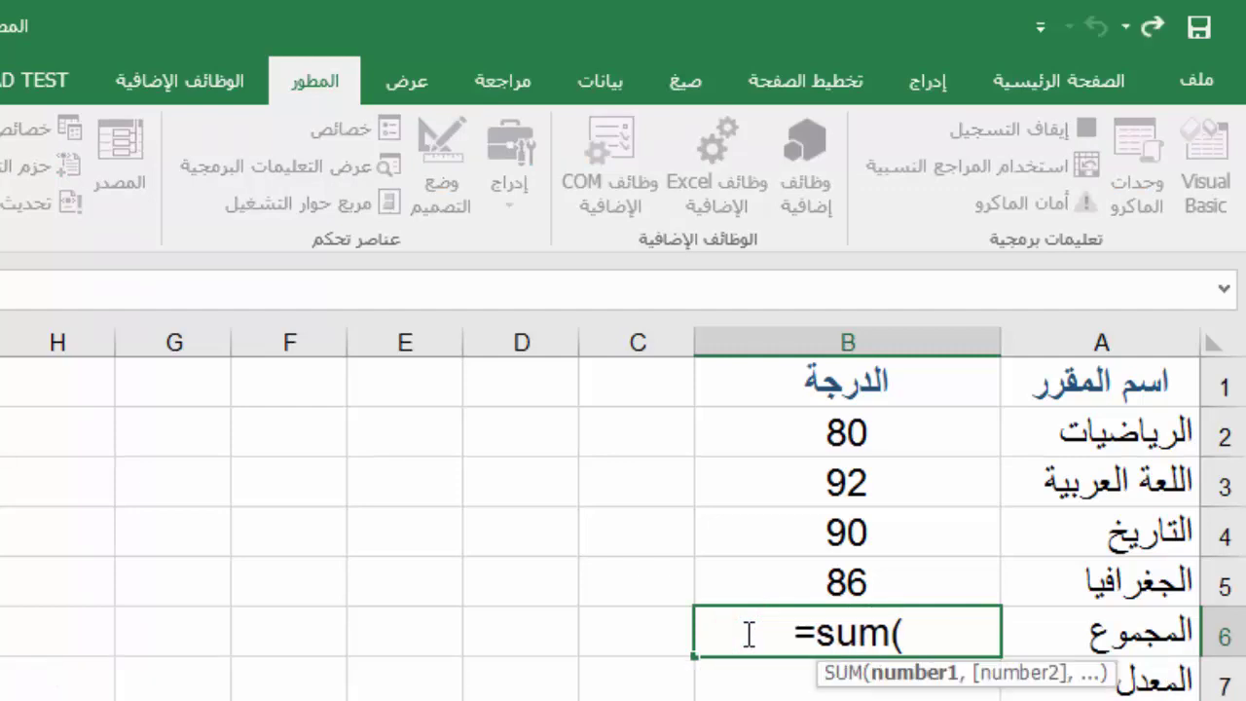
click(895, 438)
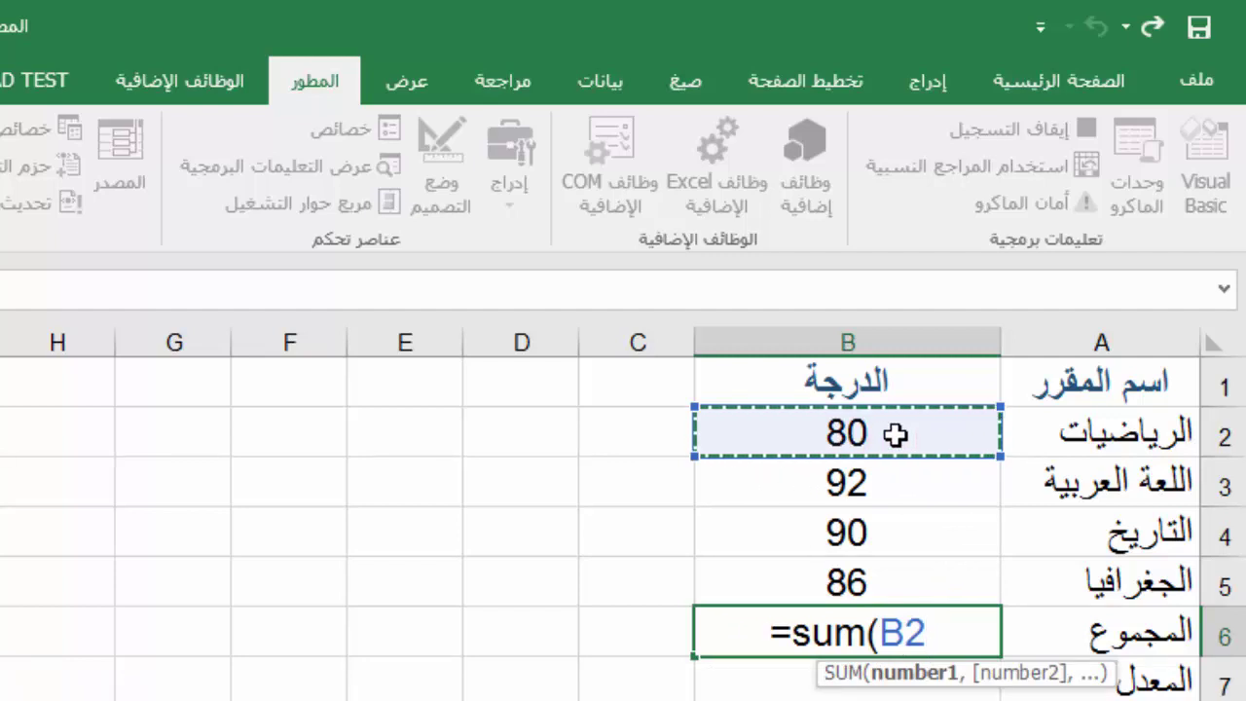
text(:)
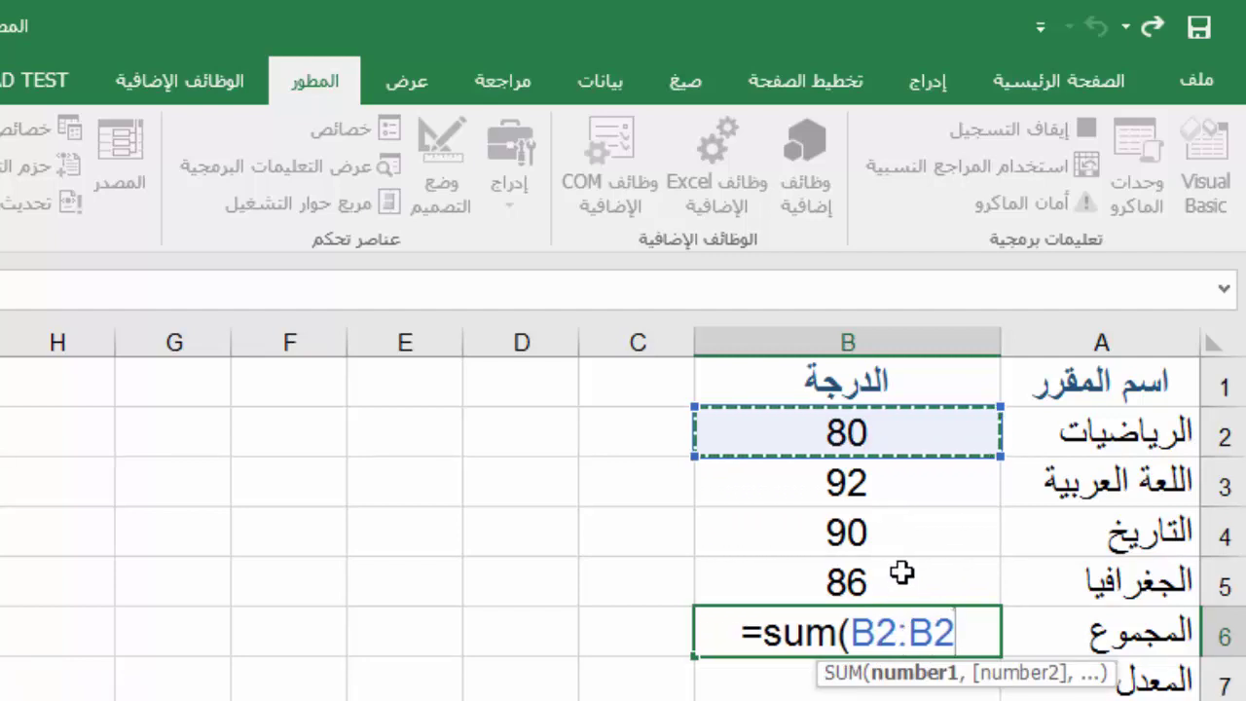
click(881, 581)
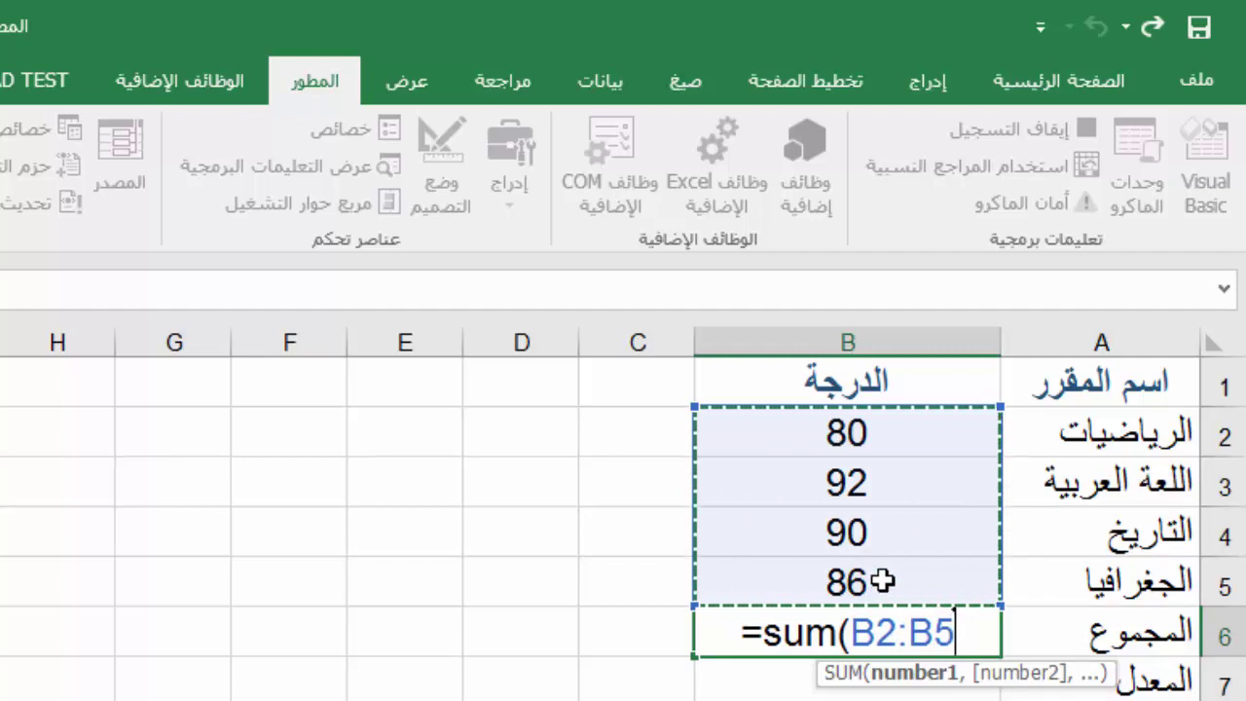
text())
key(Return)
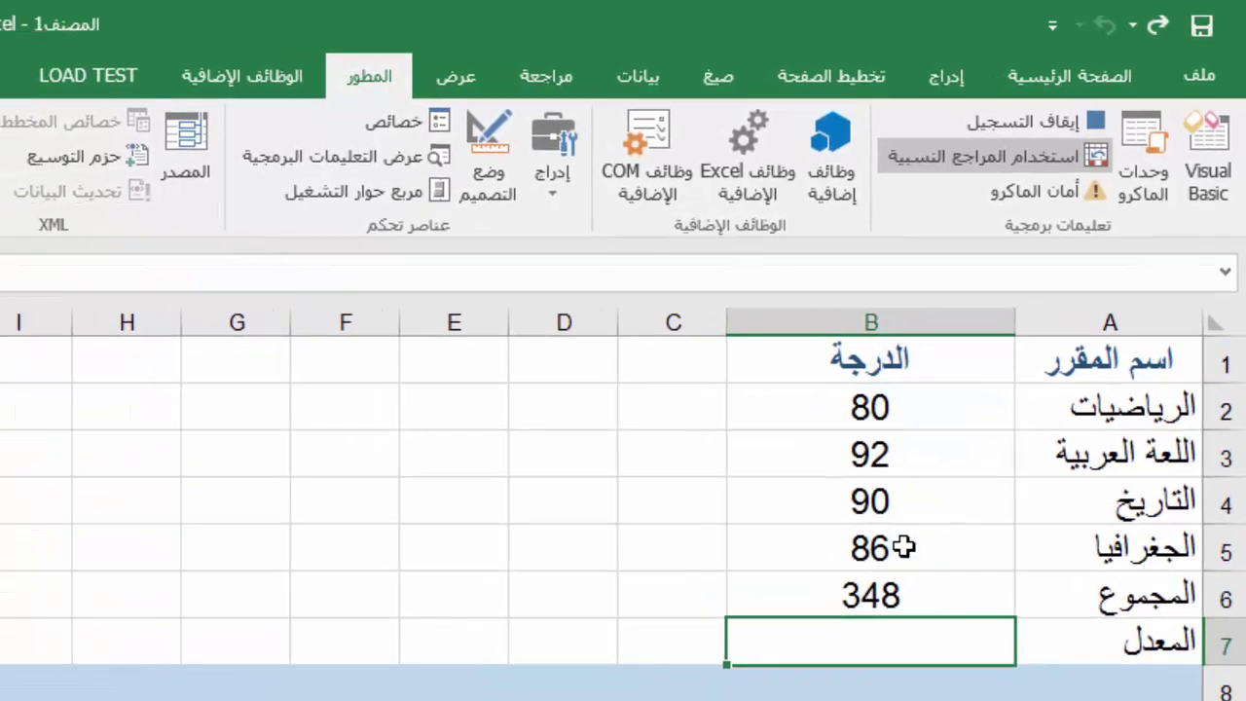
Step: Examine the first table's total in B6, the empty average cell B7 and the grades in B2:B5
click(825, 594)
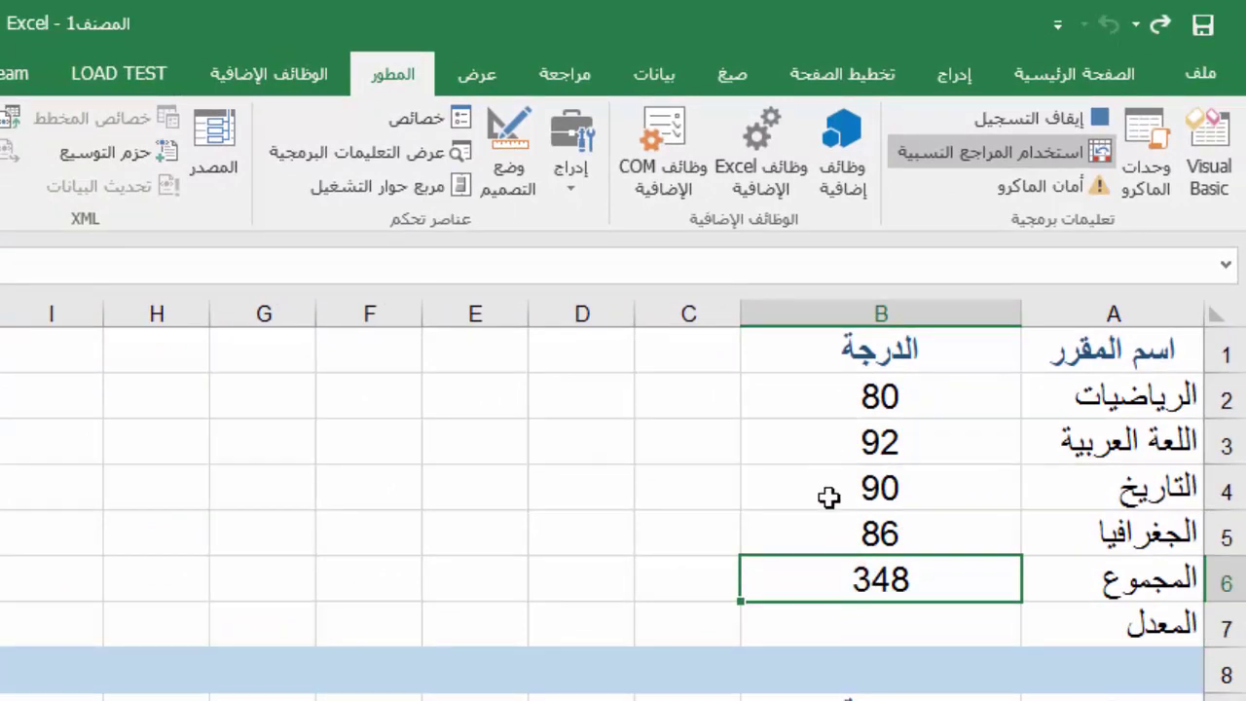
click(852, 630)
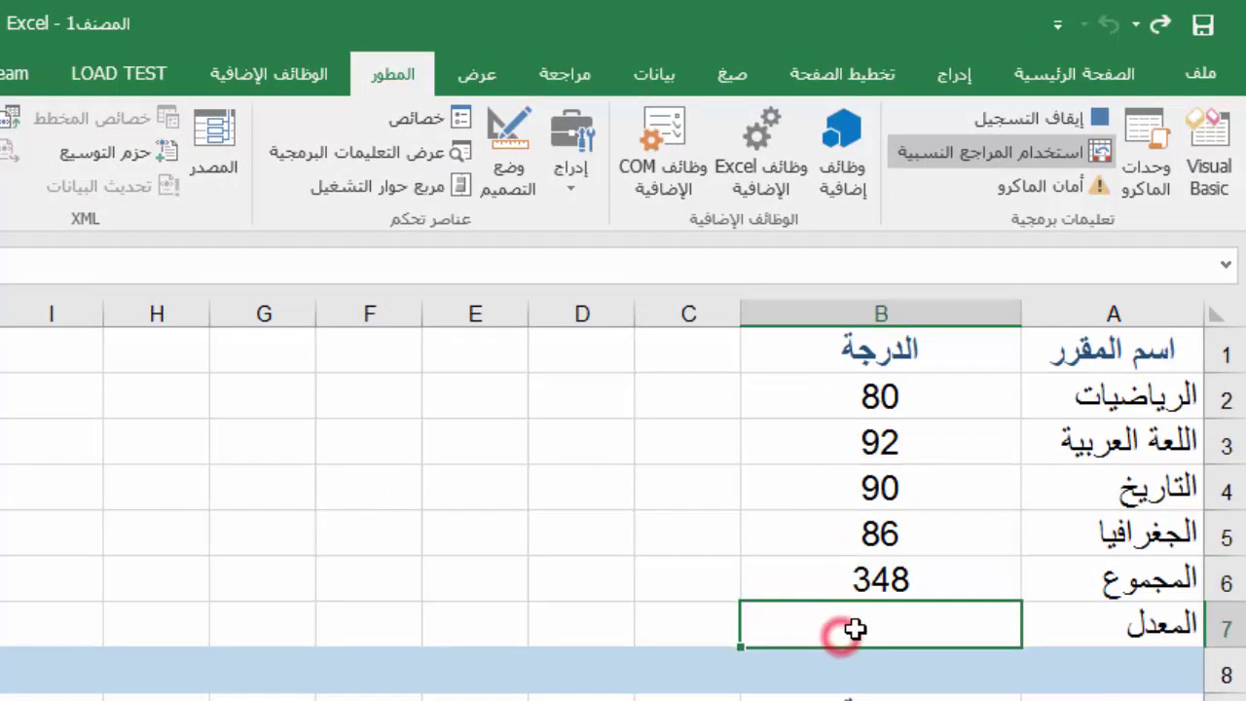
double_click(853, 627)
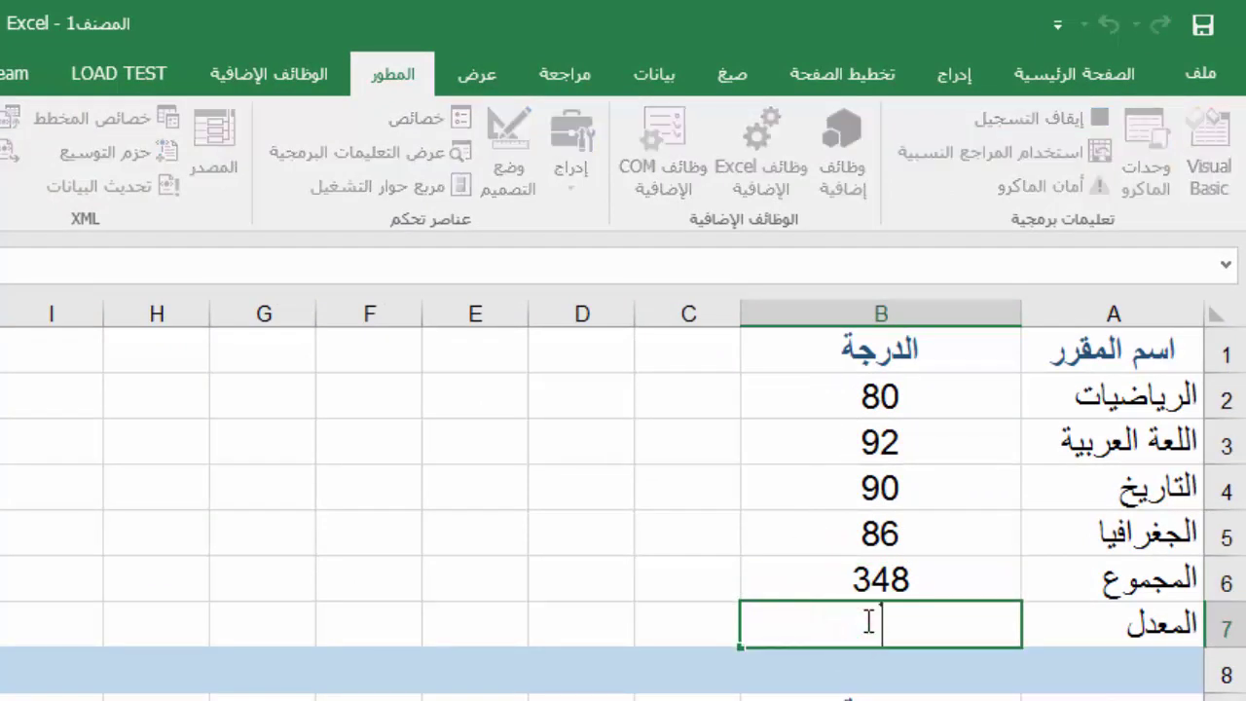
click(911, 581)
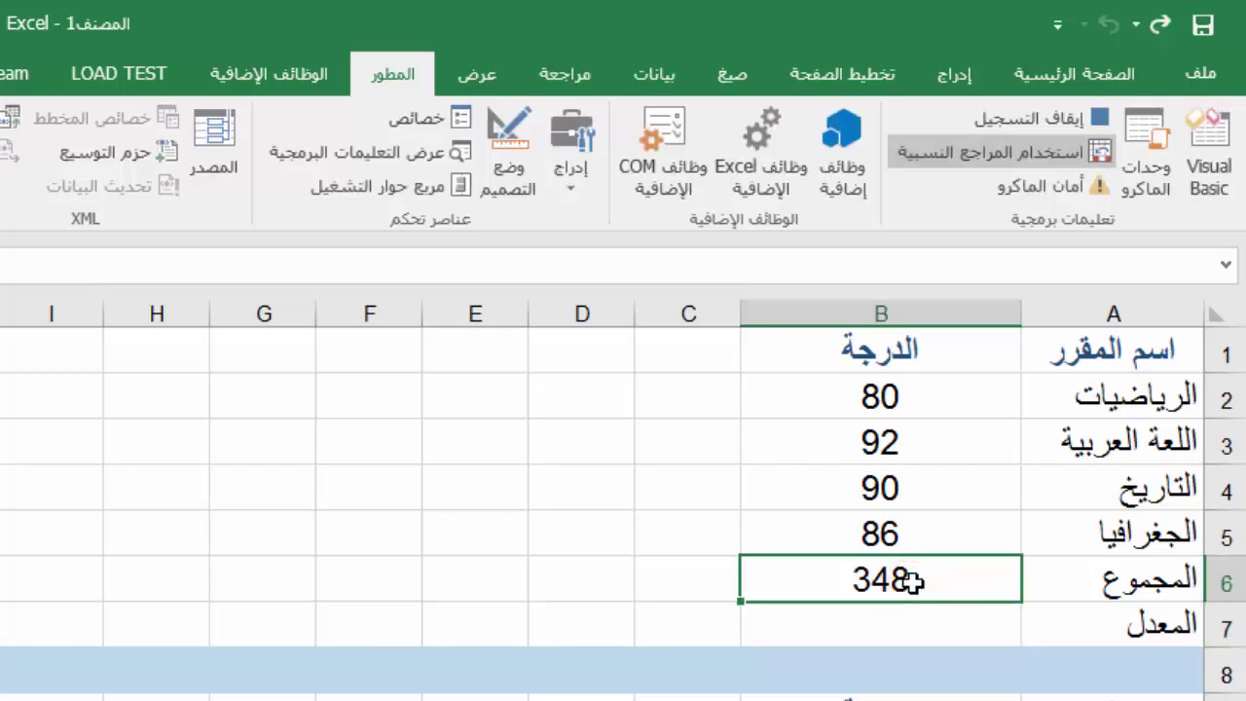
click(839, 536)
click(821, 484)
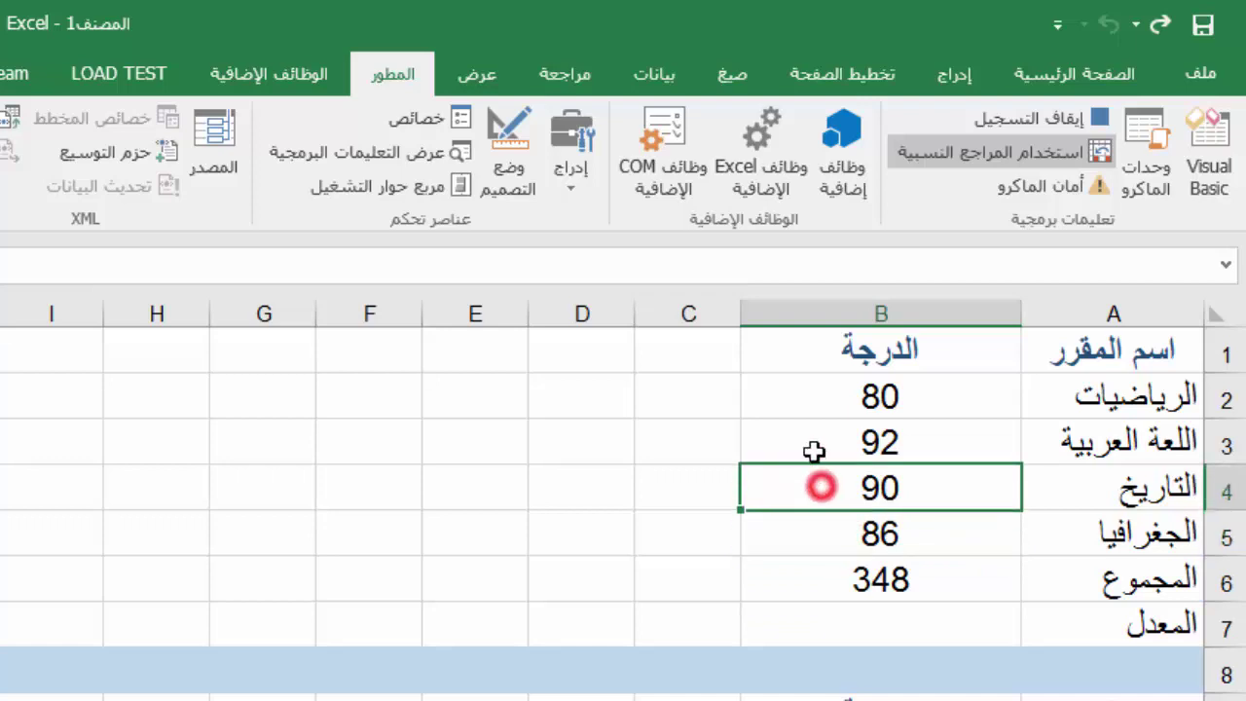
click(809, 450)
click(811, 404)
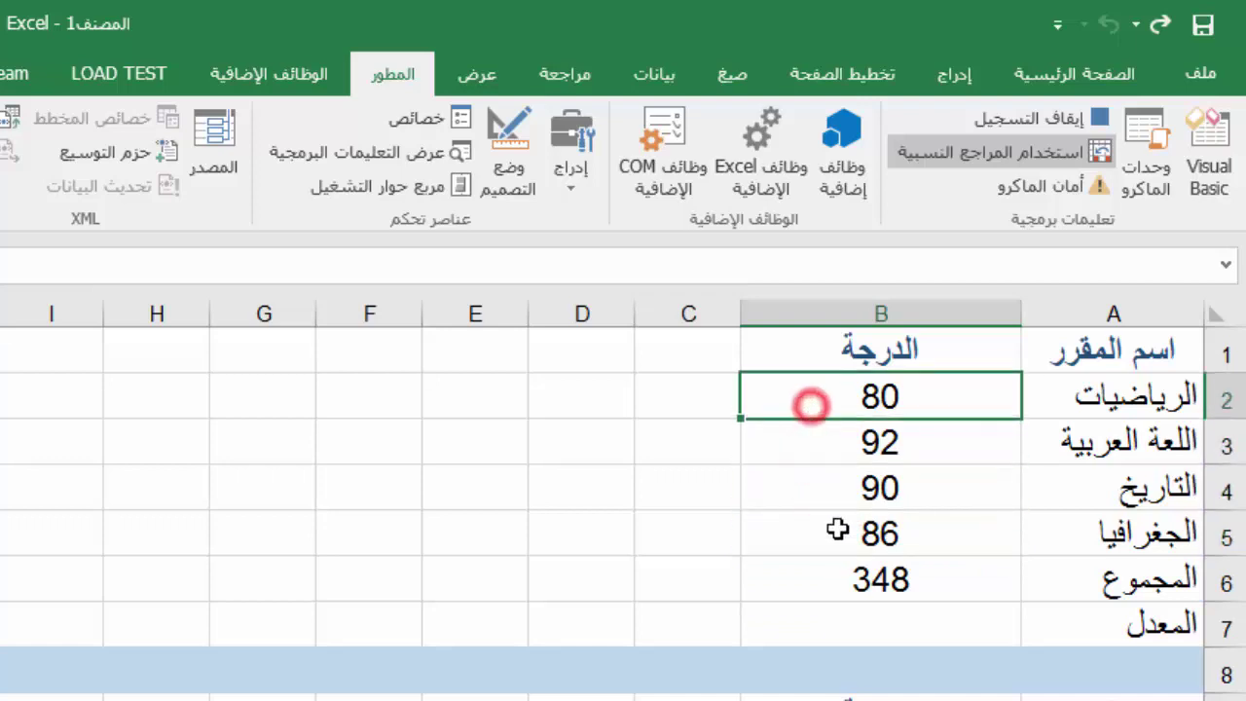
click(873, 581)
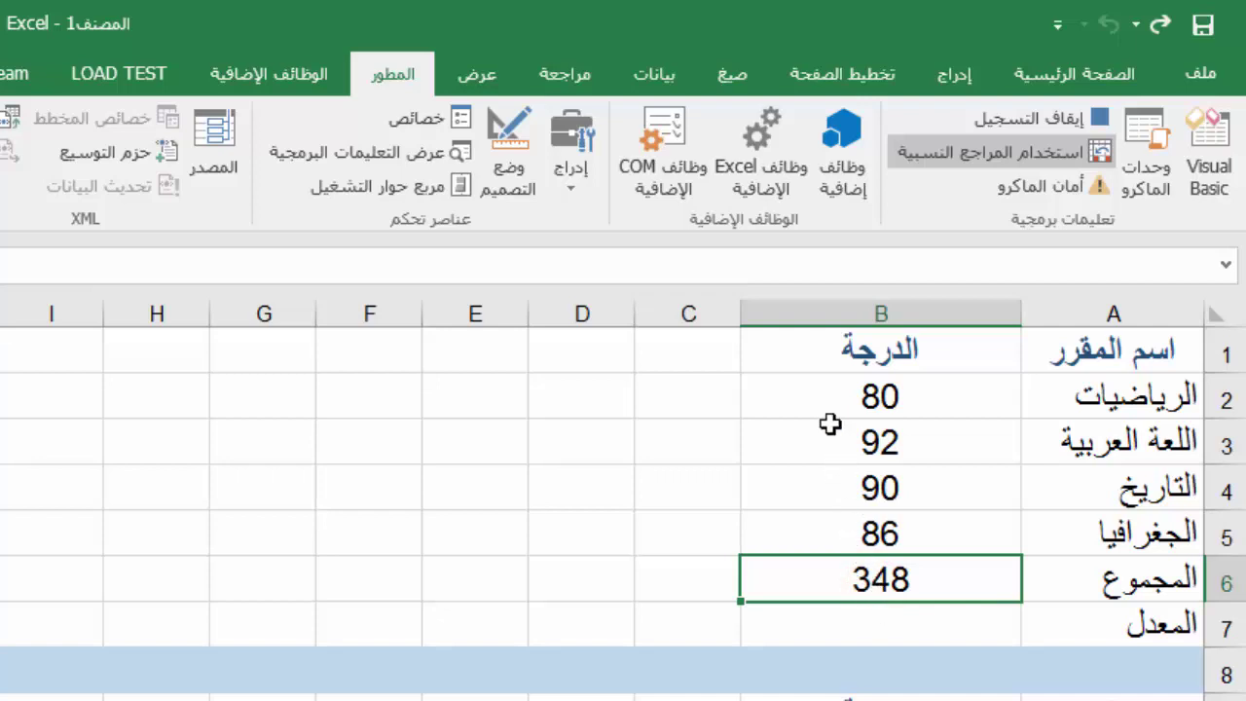
Step: Enter the formula =(B6/400)*100 in cell B7 to calculate the first table's average
double_click(873, 621)
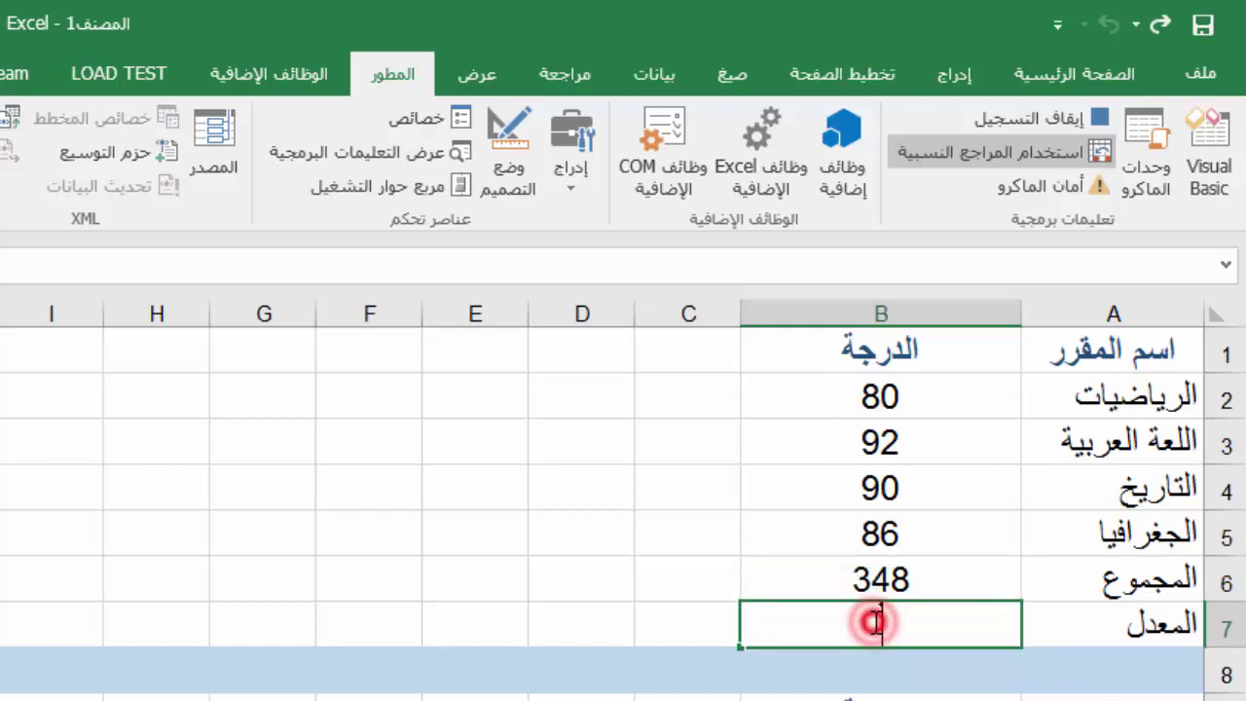
key(Escape)
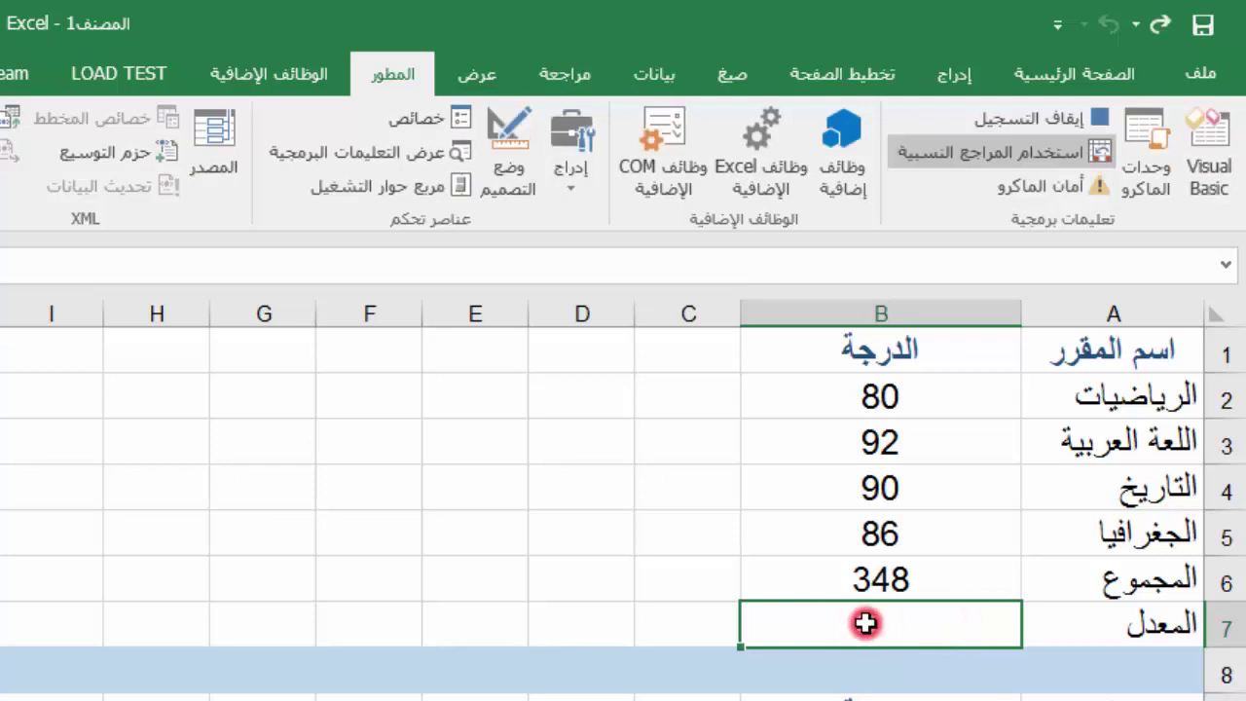
double_click(865, 623)
text(=)
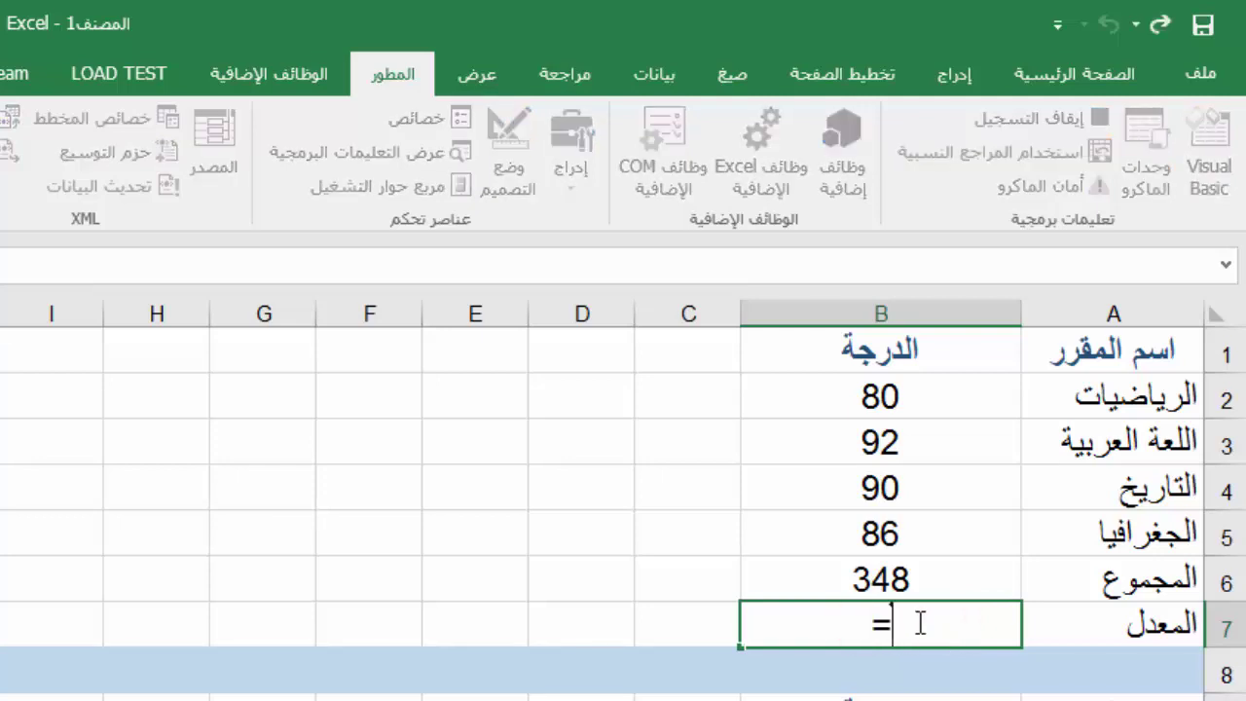
text(()
key(BackSpace)
click(910, 580)
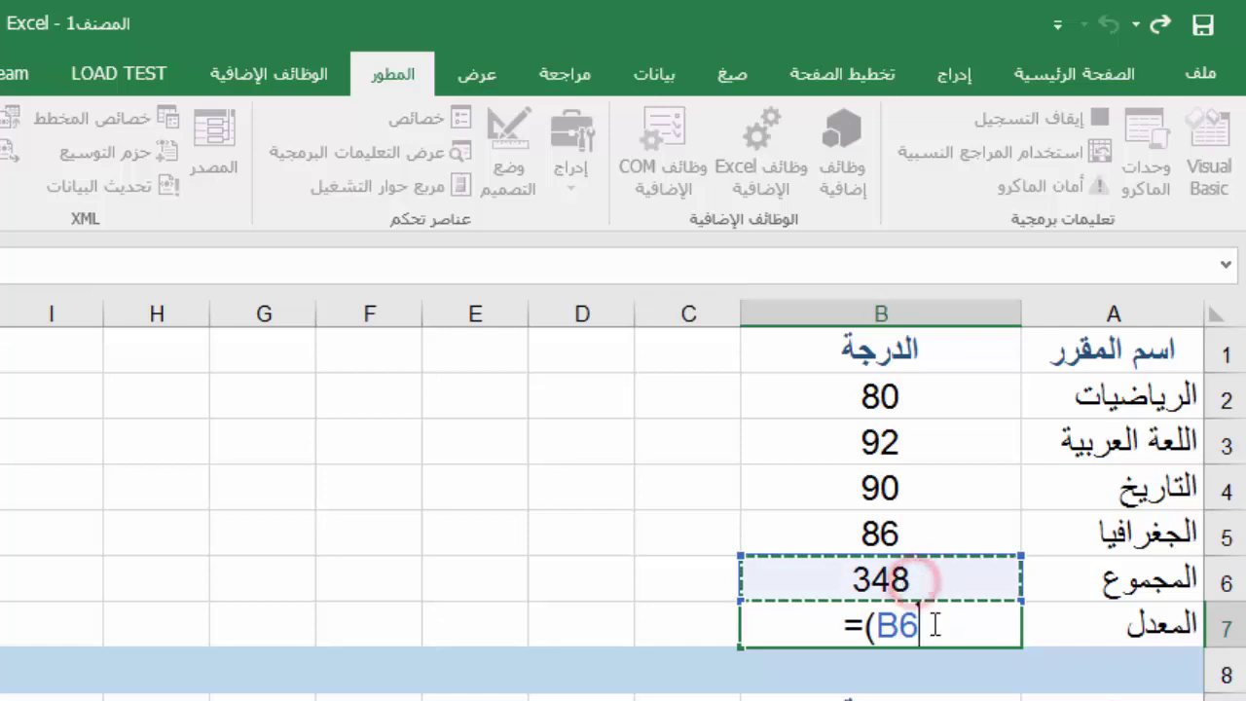
text(/4)
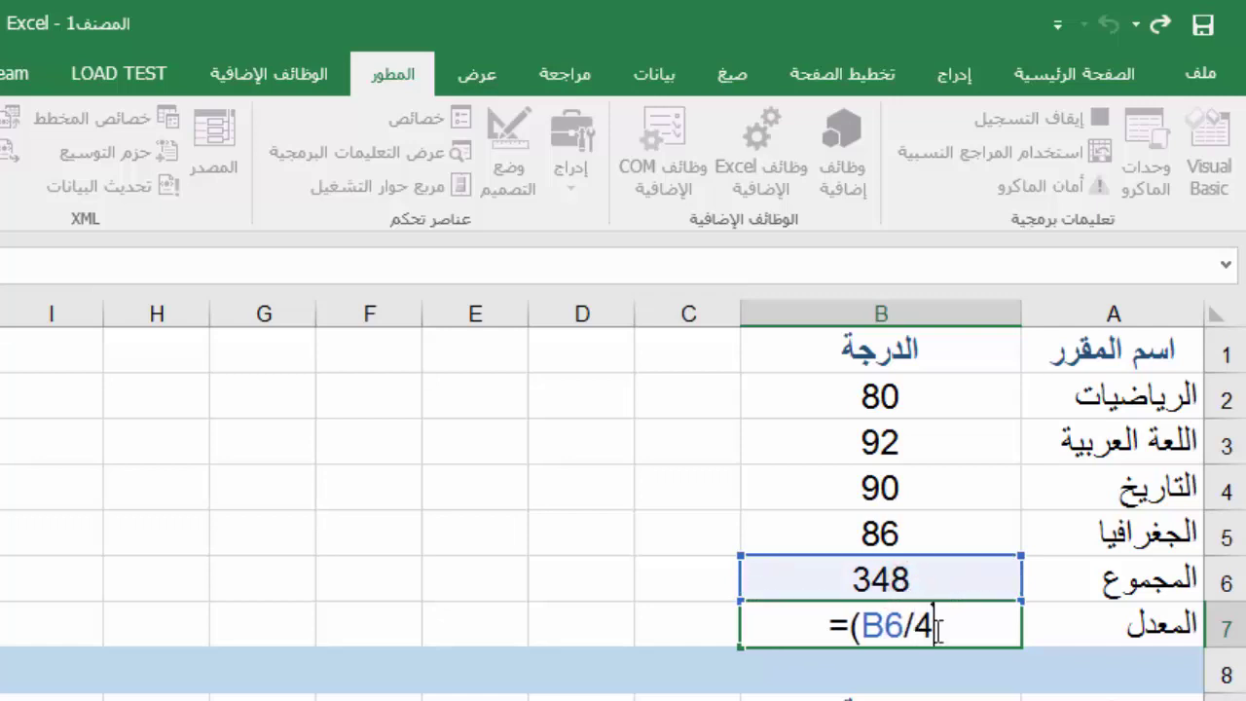
text(00)
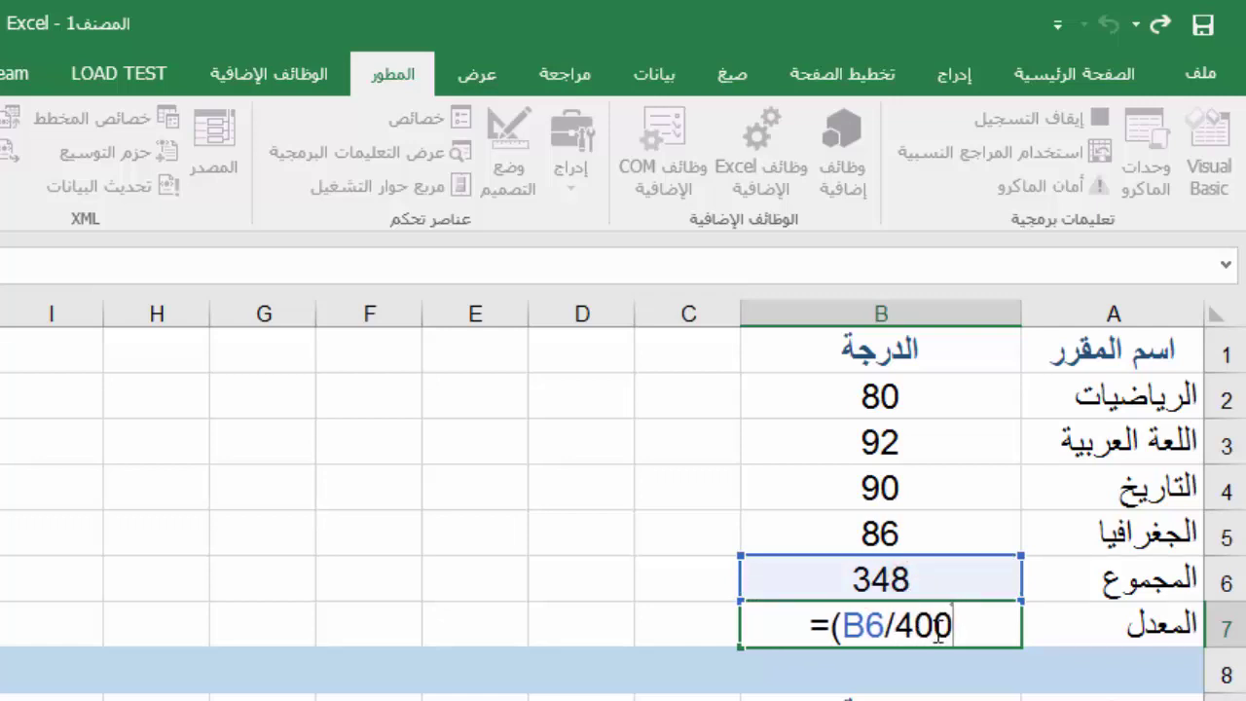
text())
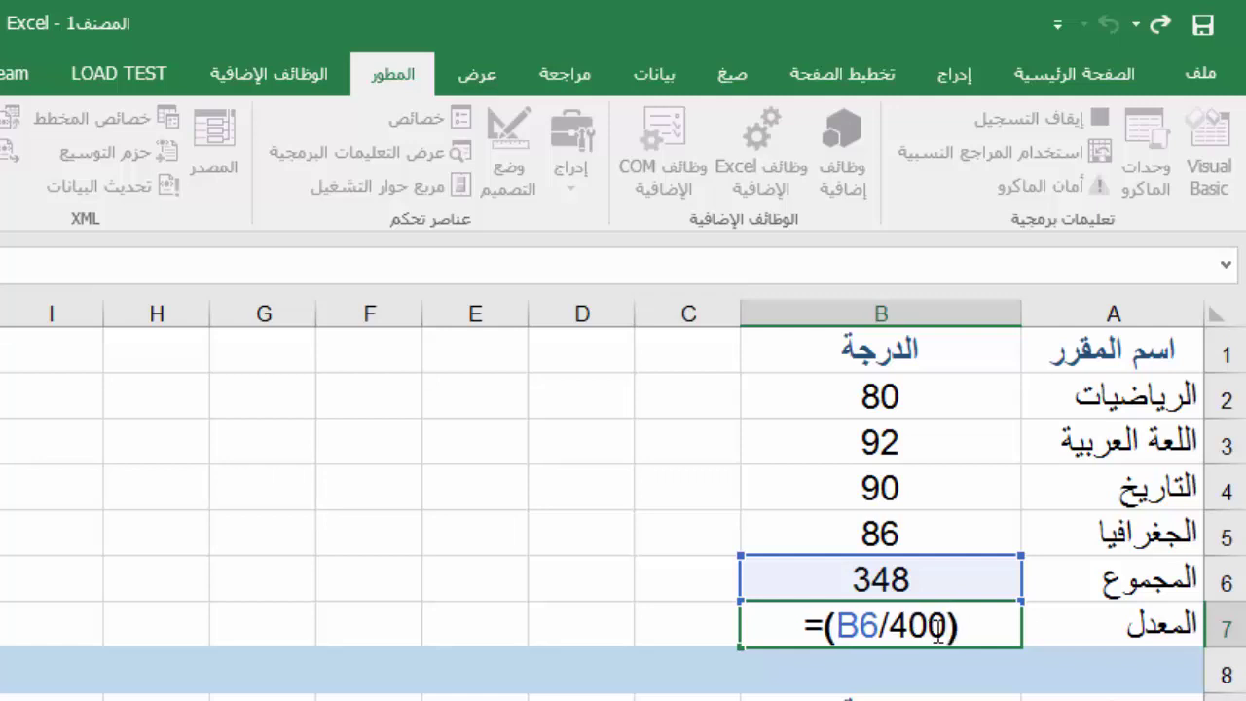
text(/)
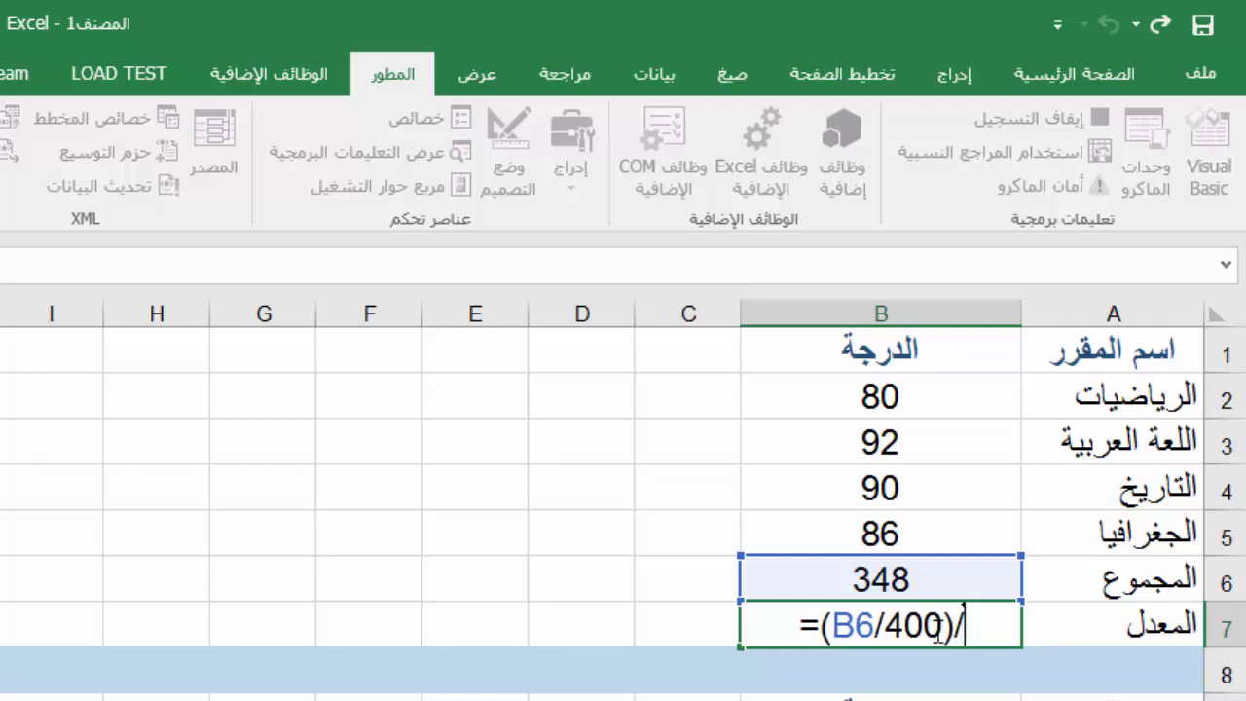
key(BackSpace)
text(*100)
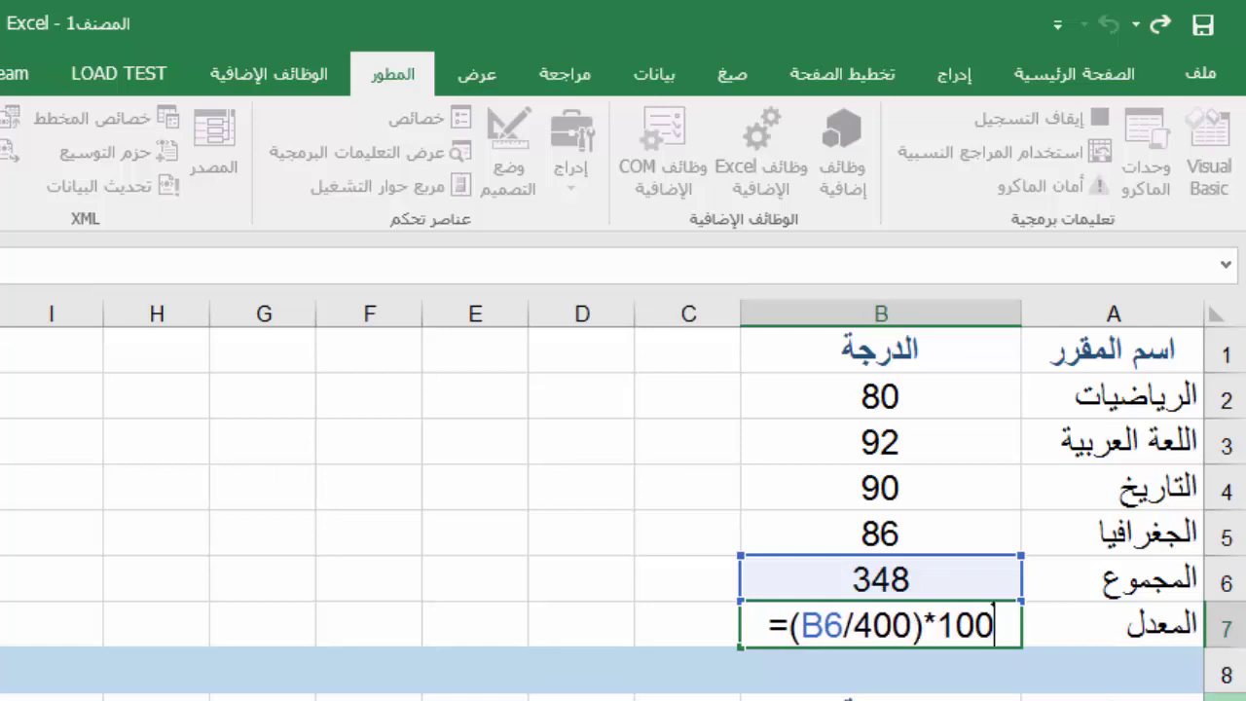
key(Return)
Step: Format the average in cell B7 with the Number (الرقم) category and two decimal places
click(855, 624)
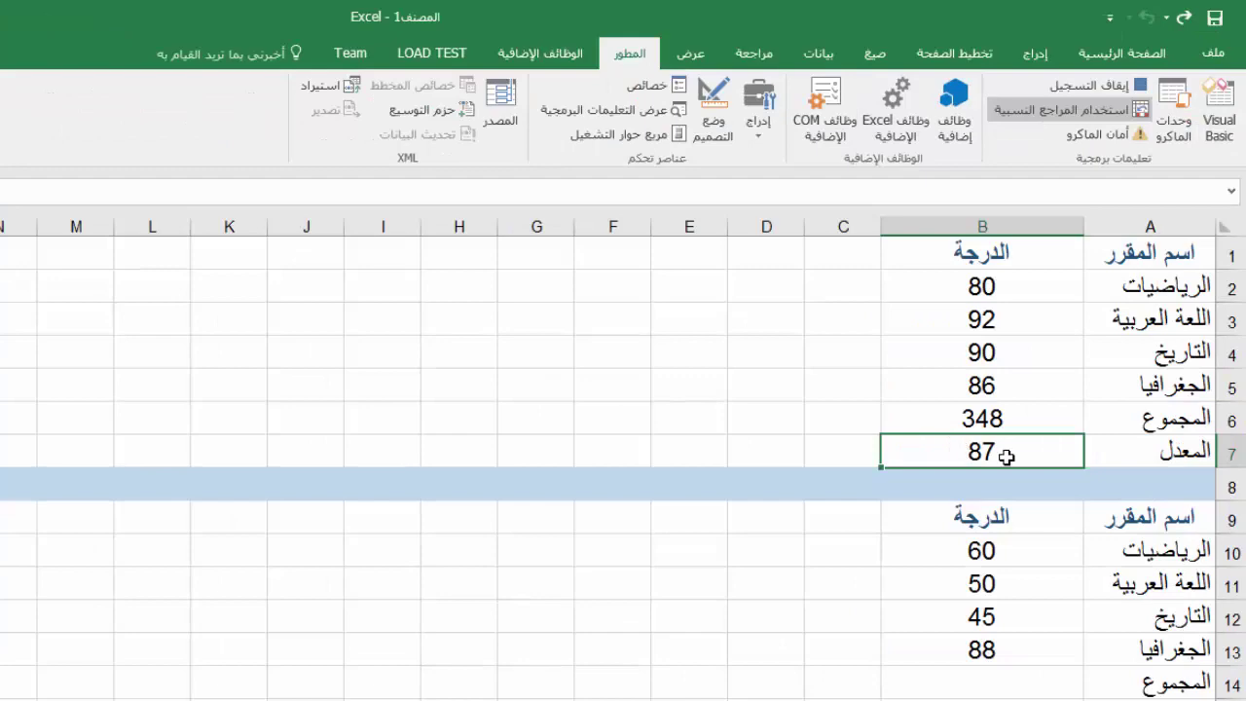
right_click(993, 451)
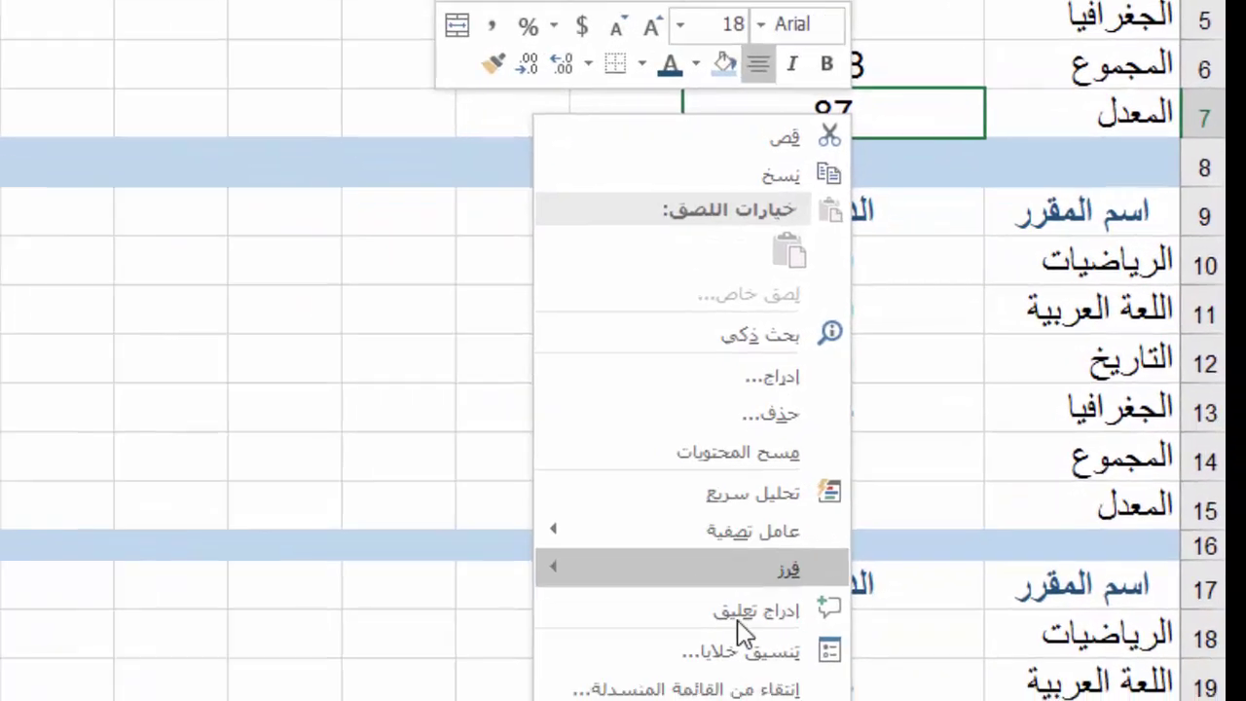
click(701, 636)
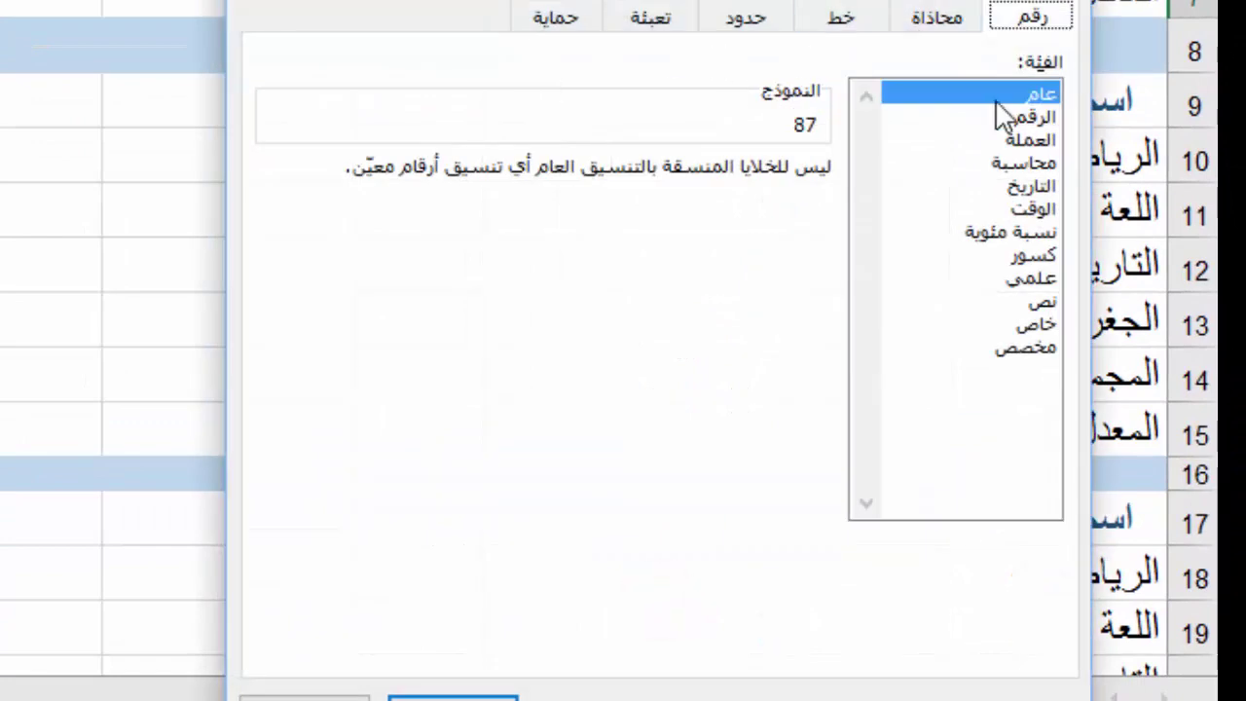
click(1032, 117)
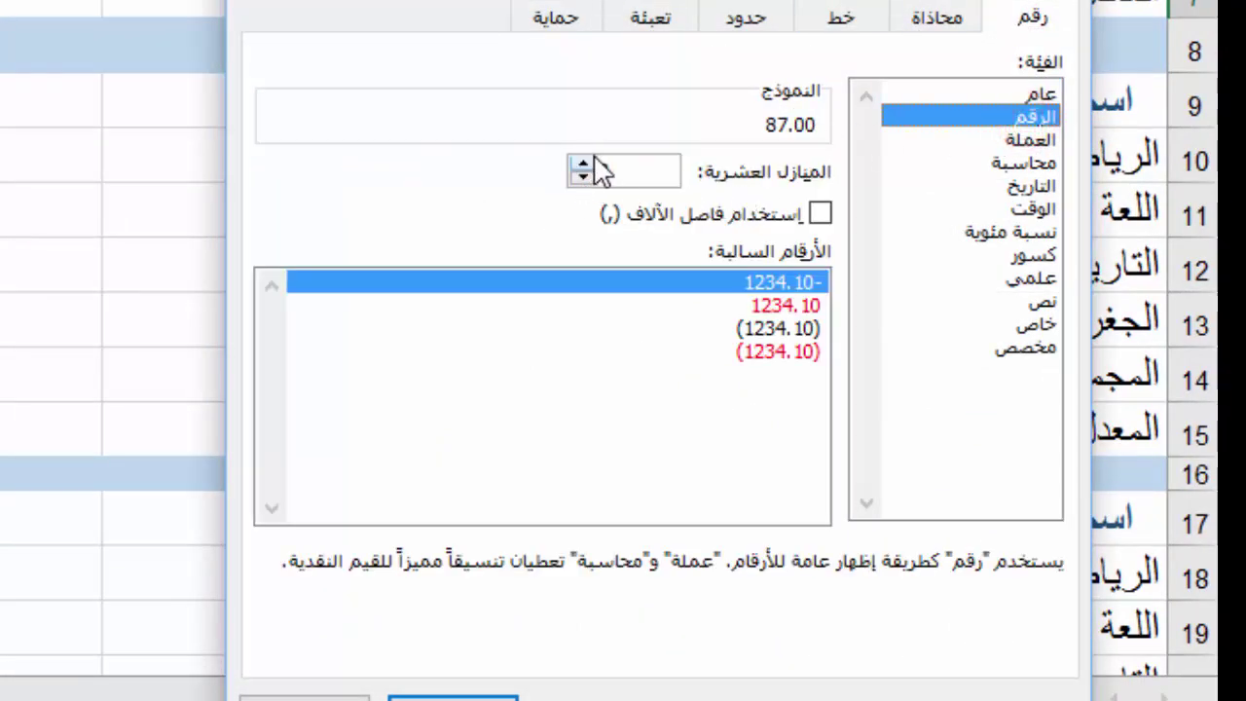
click(462, 697)
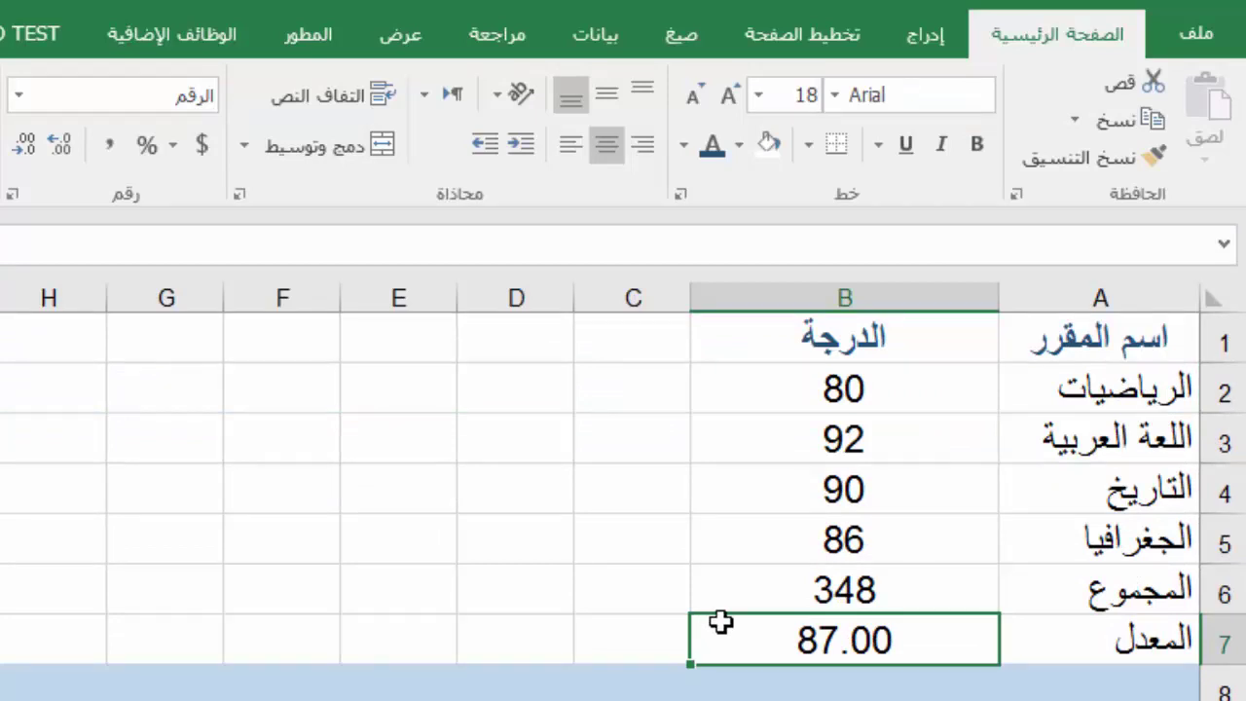
Step: Set the font colour to standard green for the average in B7 and standard blue for the total in B6
click(684, 148)
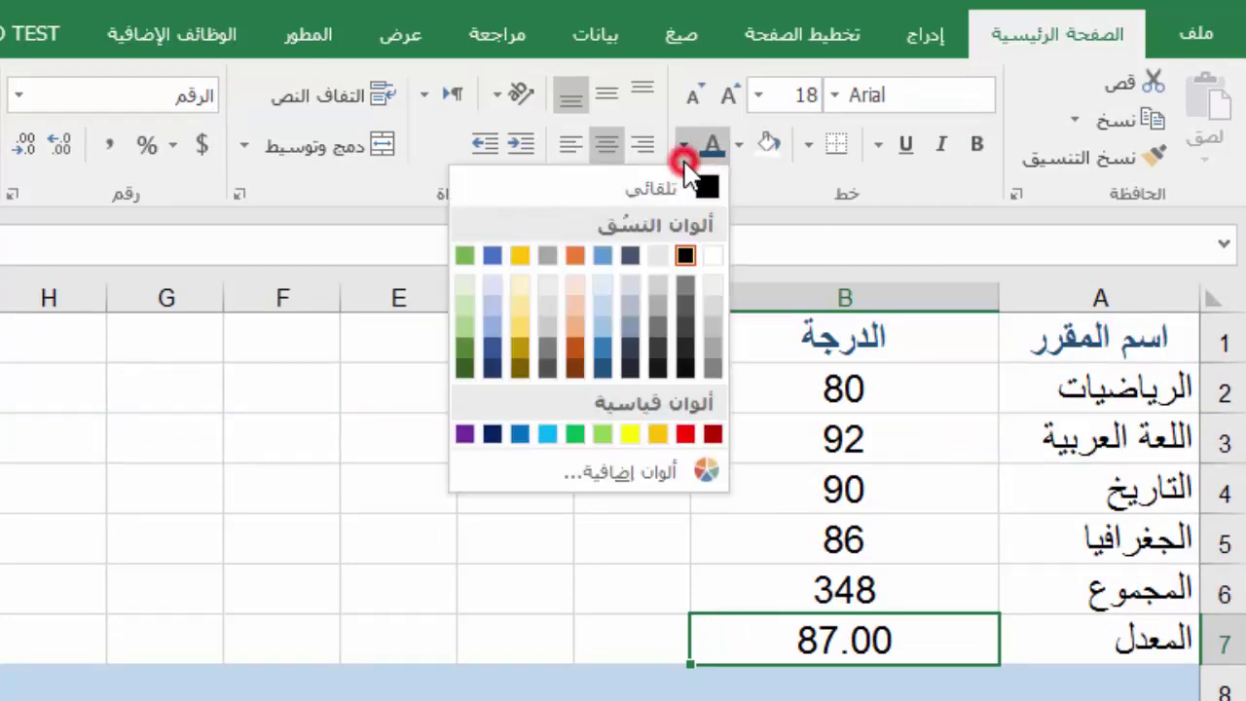
click(600, 433)
click(764, 591)
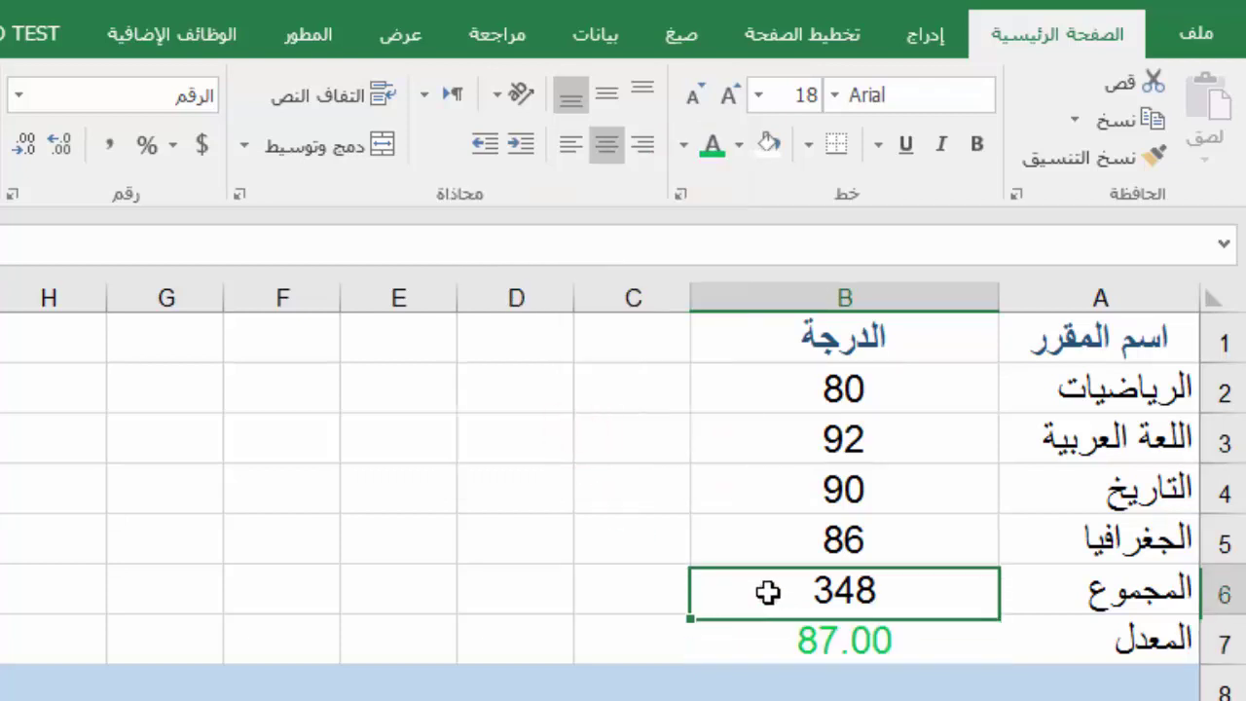
click(686, 148)
click(602, 349)
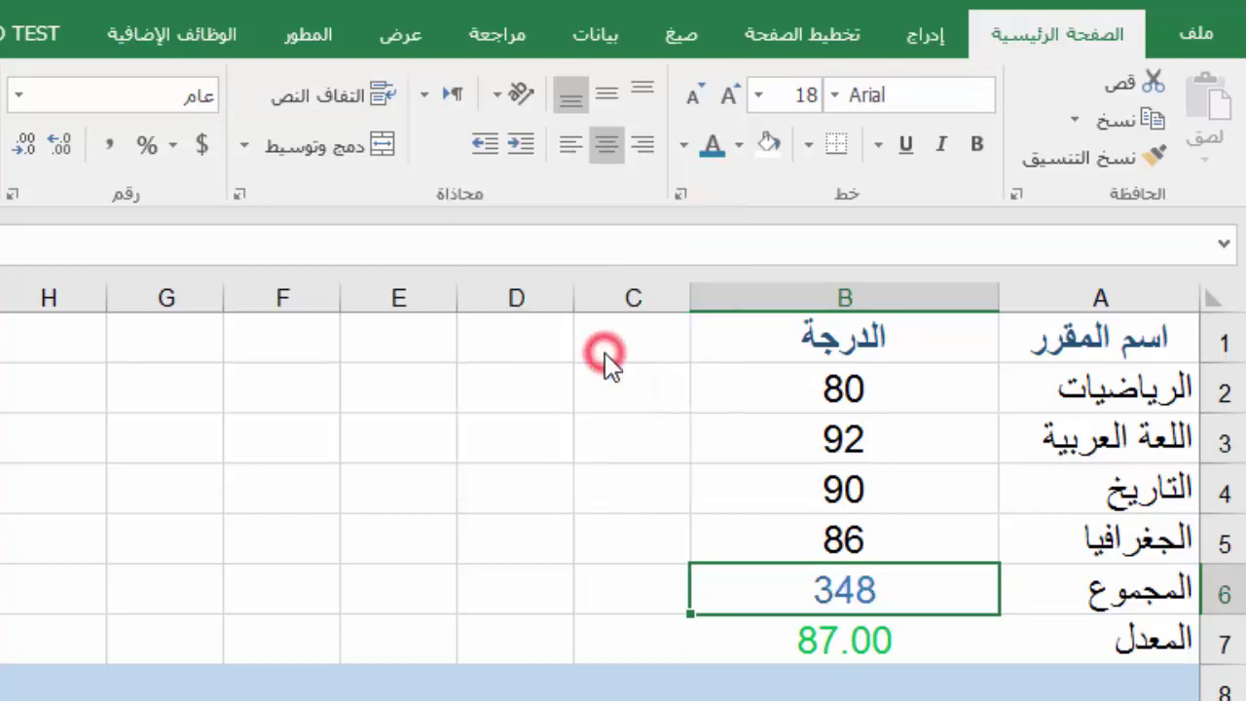
click(685, 146)
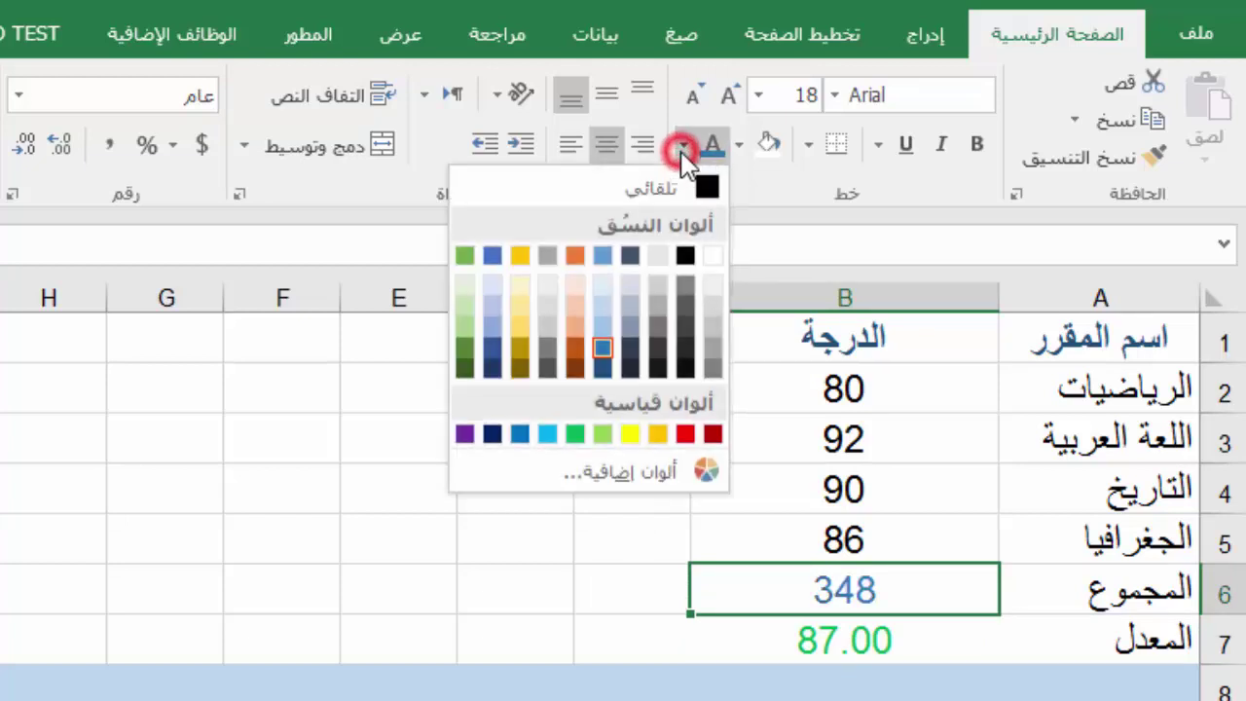
click(518, 430)
click(529, 539)
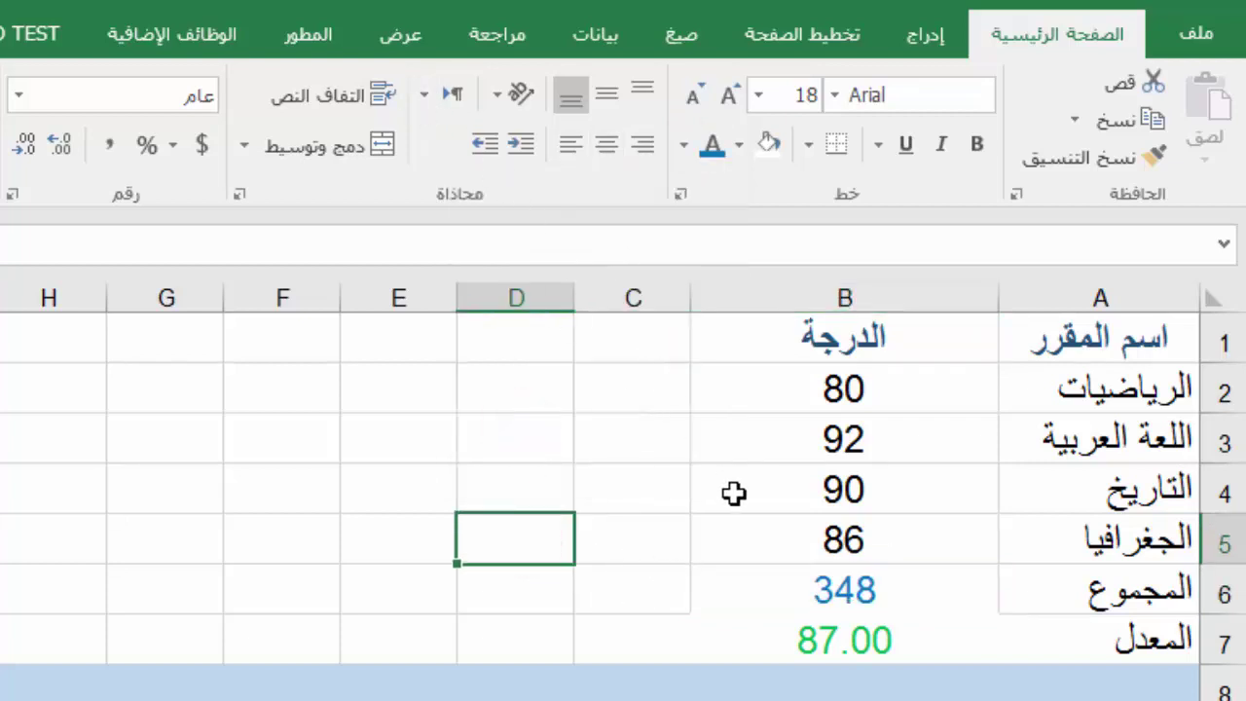
Step: Stop recording the macro
click(340, 45)
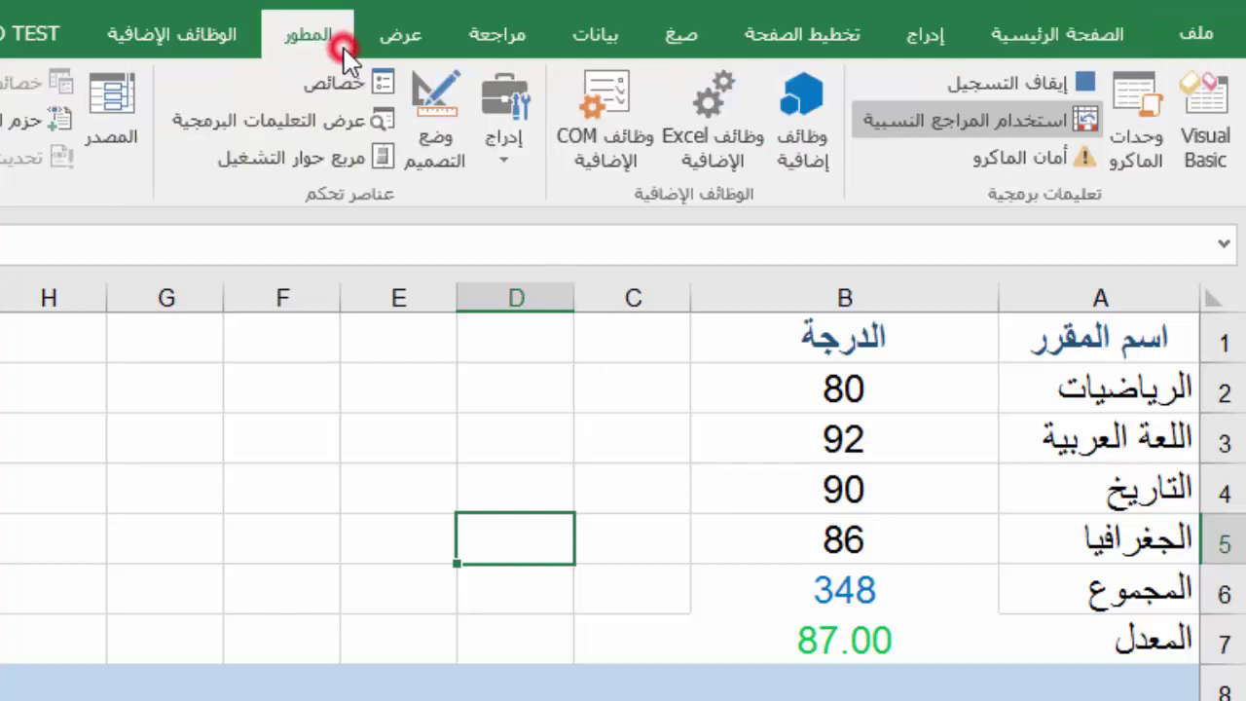
click(1026, 87)
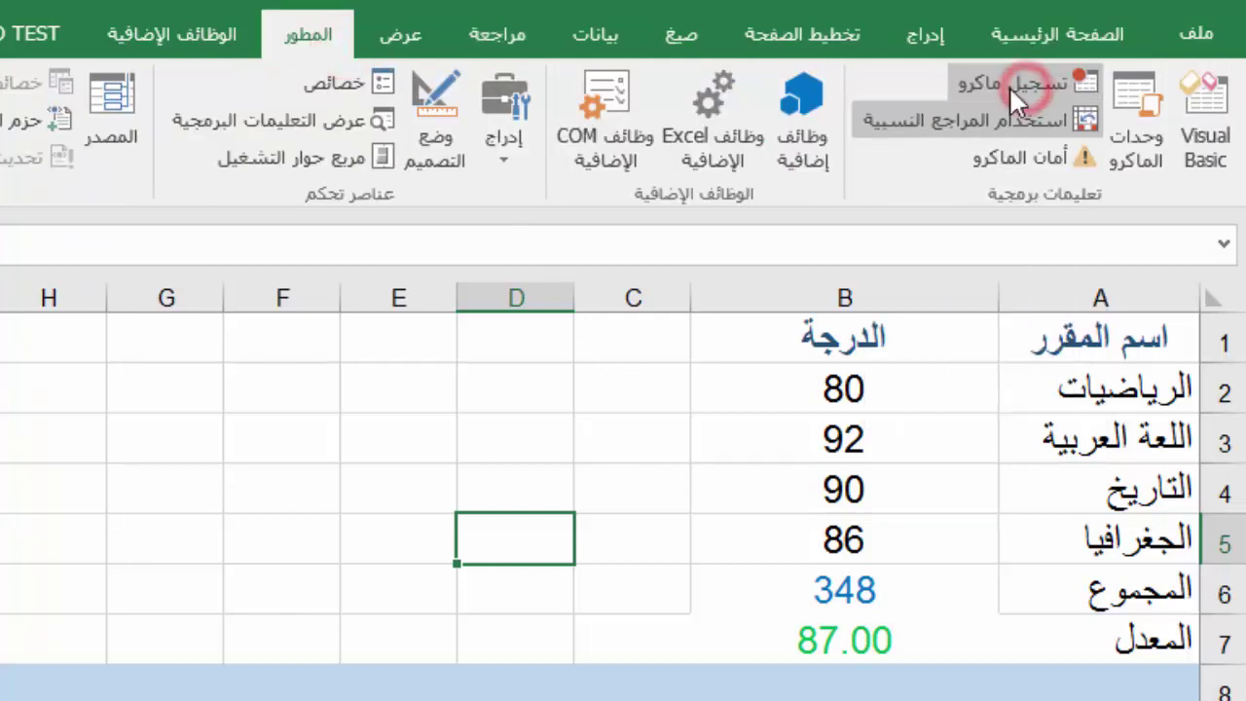
click(497, 584)
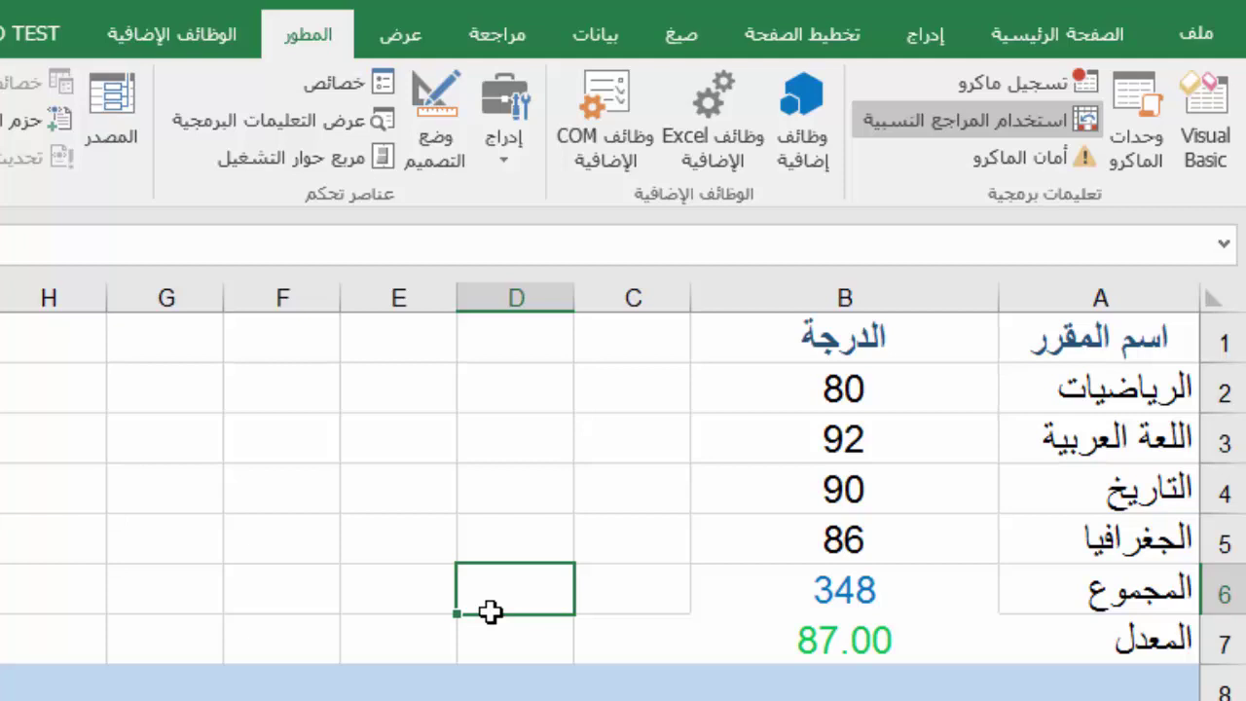
click(340, 539)
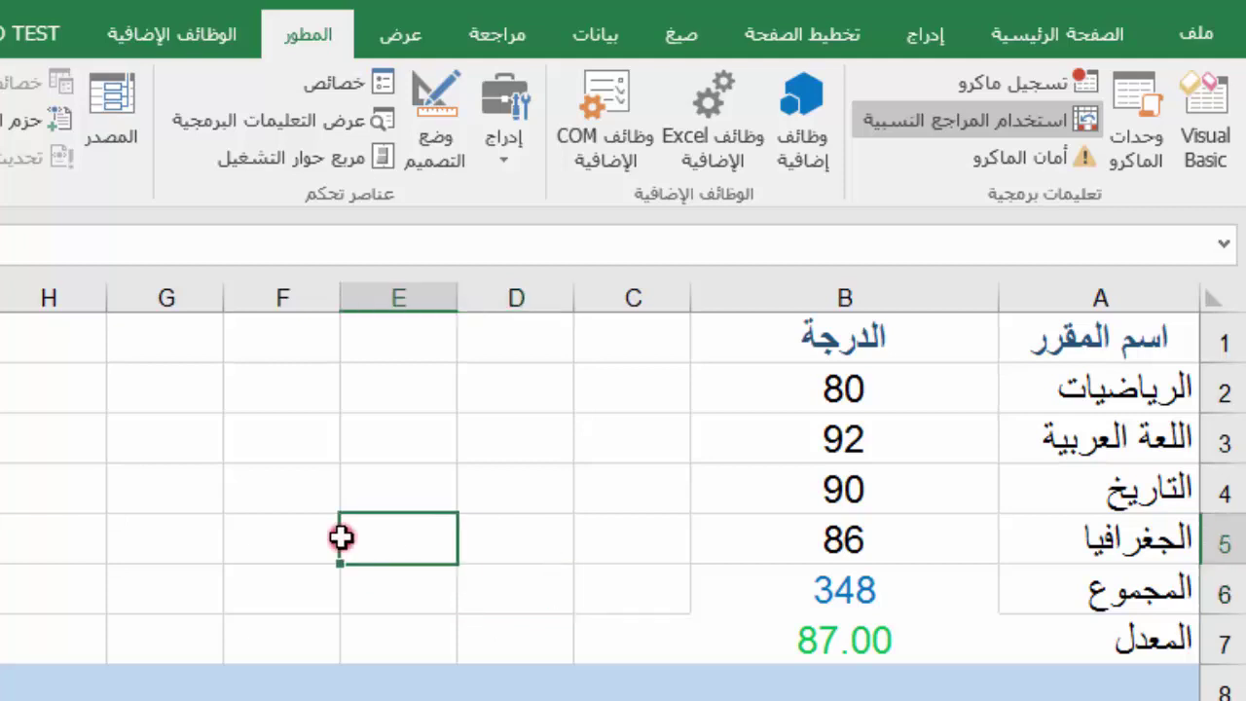
Step: Run Macro3 from cell B14 to fill in the second table's total and average, and check both results
click(844, 686)
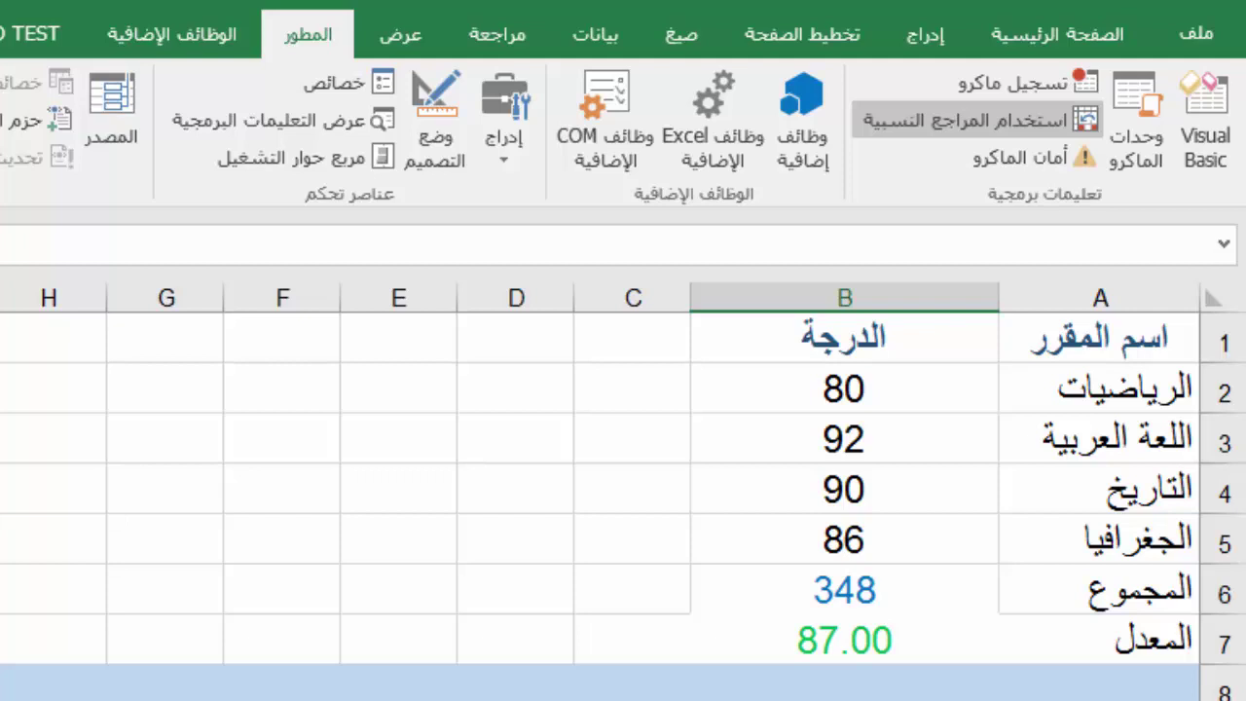
scroll(623, 506, down, 3)
scroll(623, 506, up, 3)
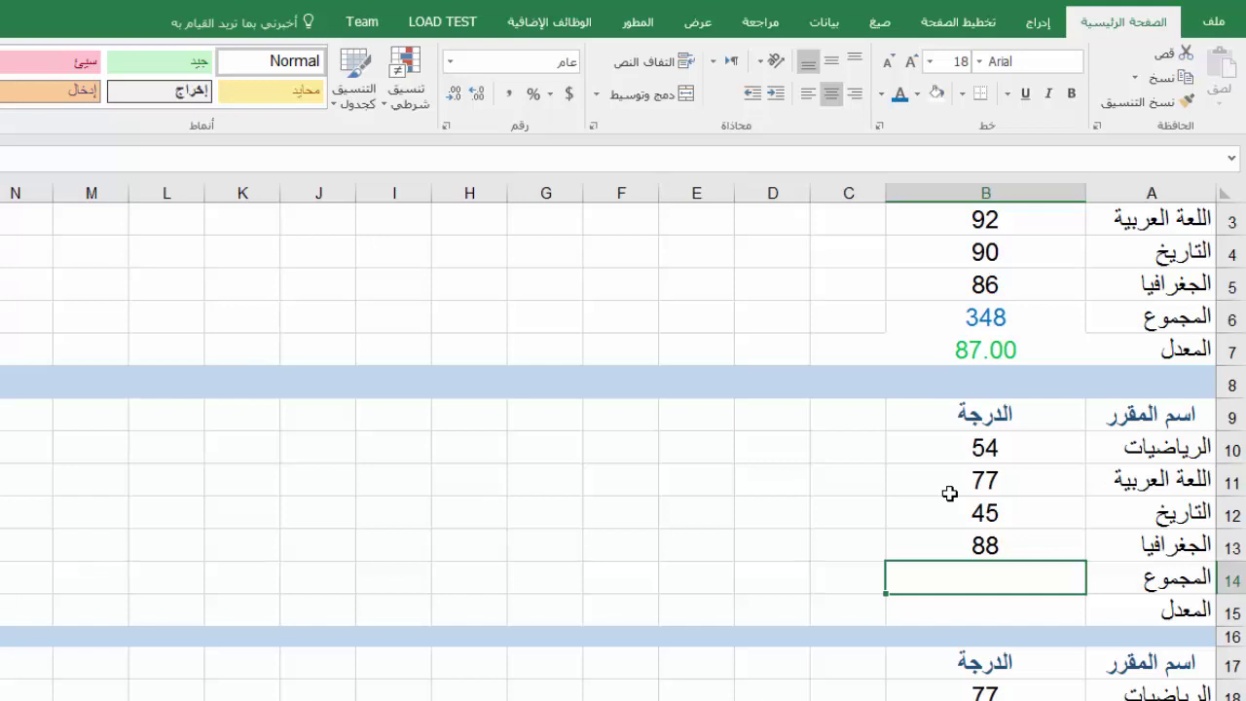
click(1009, 585)
click(991, 581)
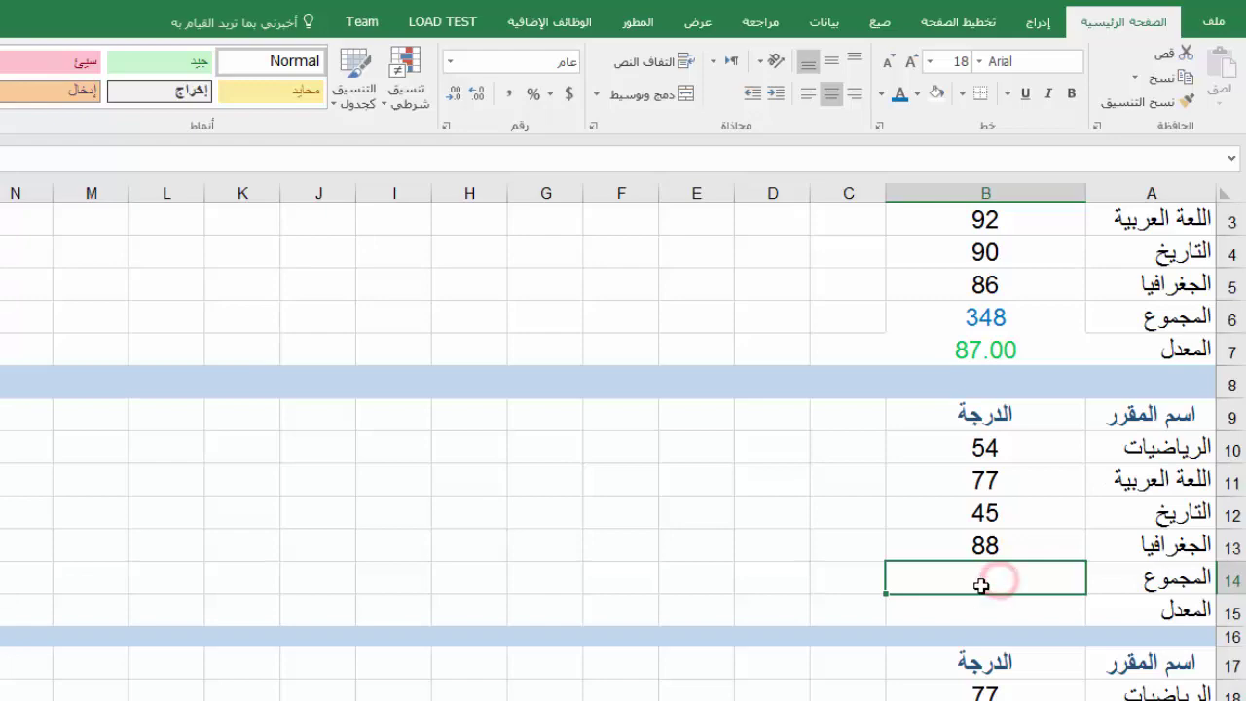
click(995, 575)
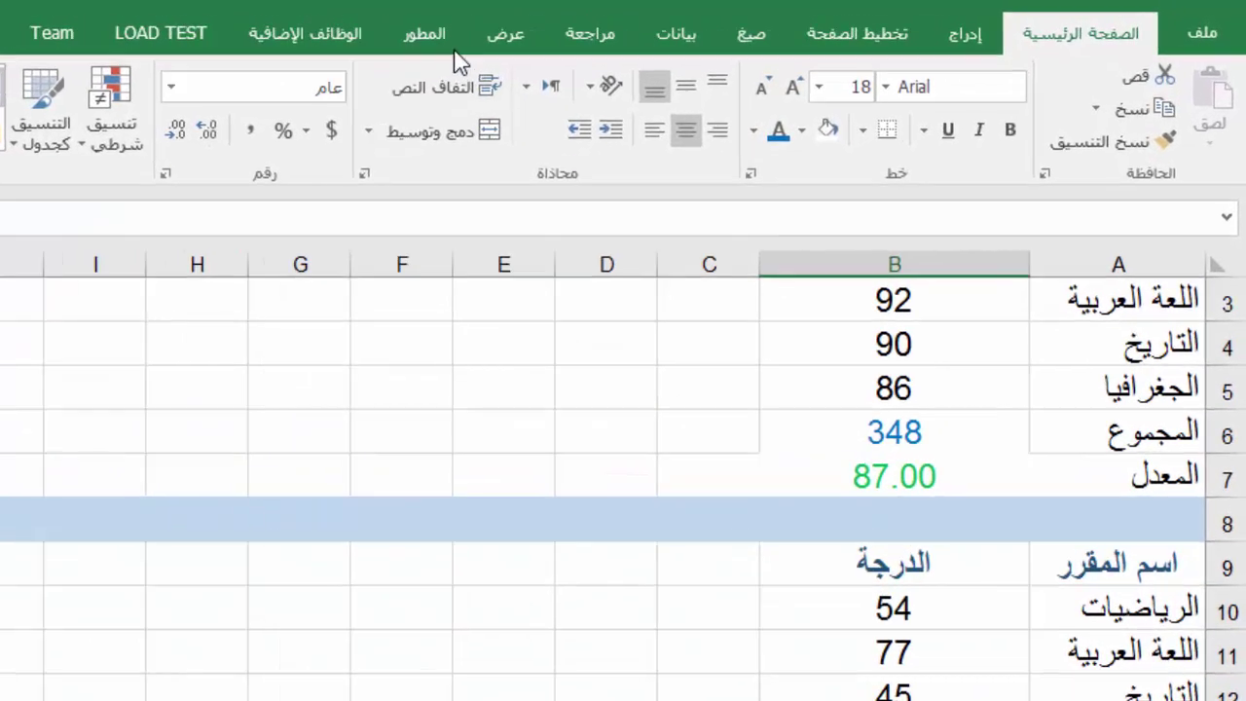
click(638, 21)
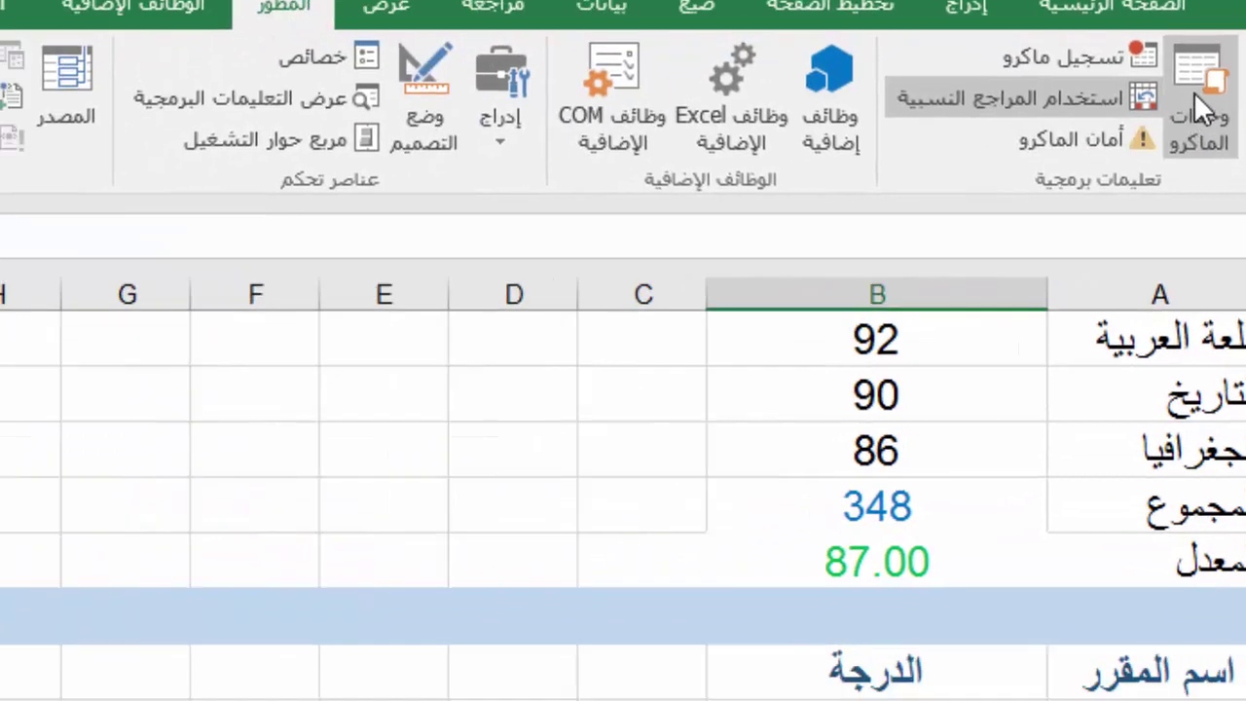
click(1194, 91)
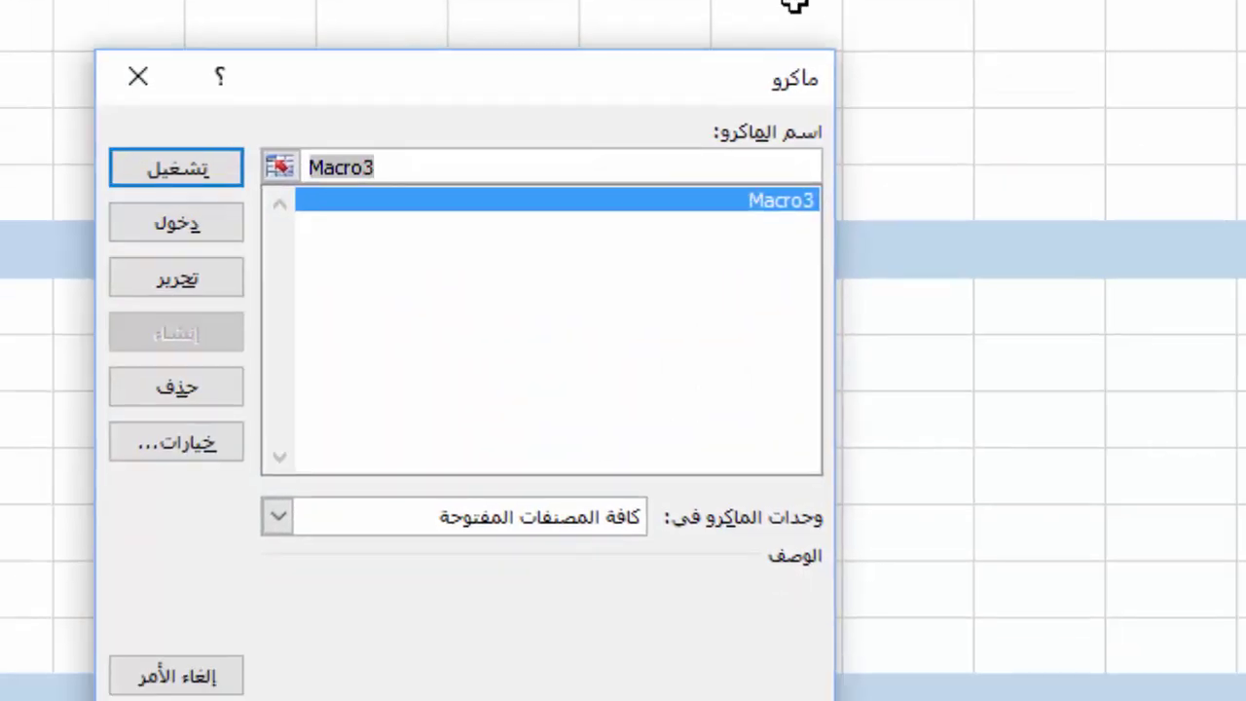
click(716, 201)
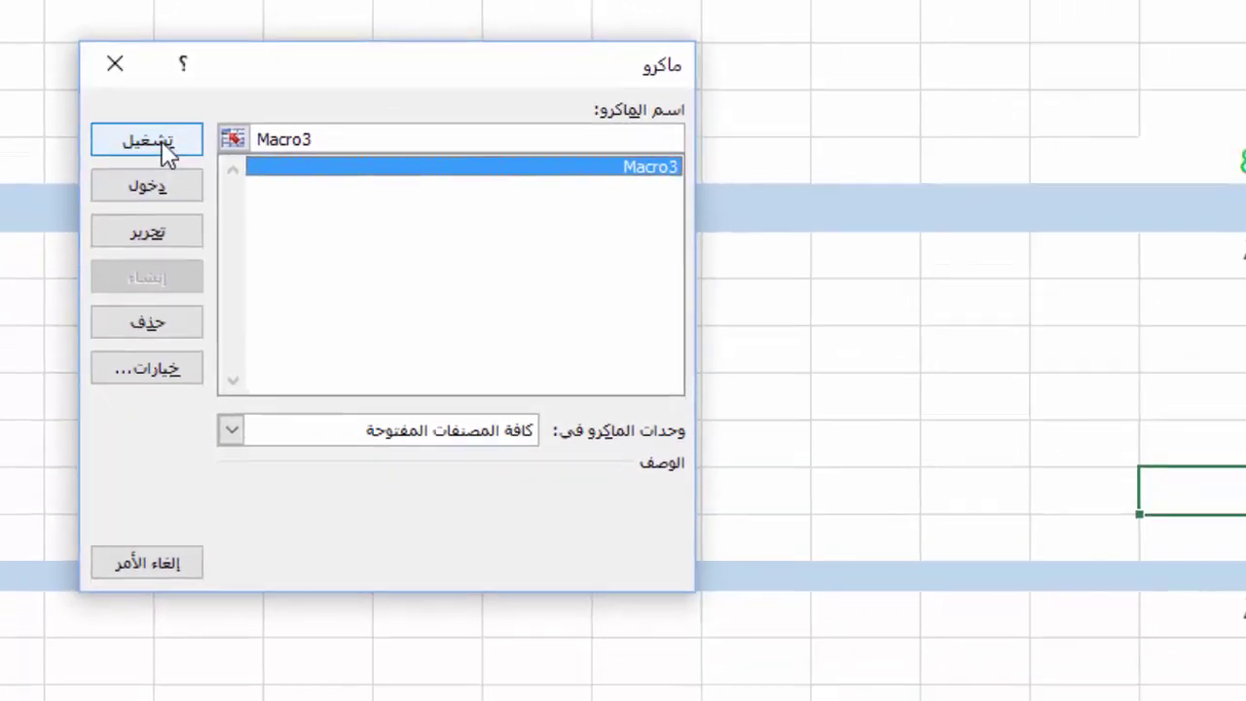
click(194, 171)
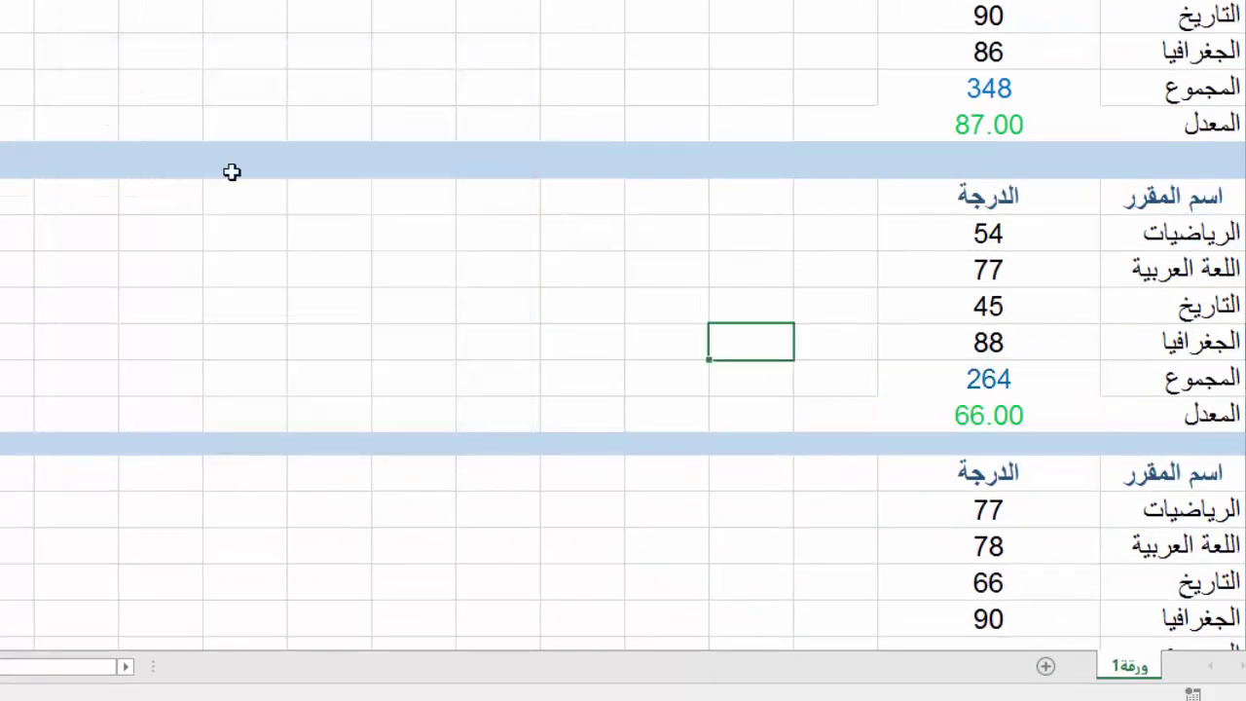
click(941, 391)
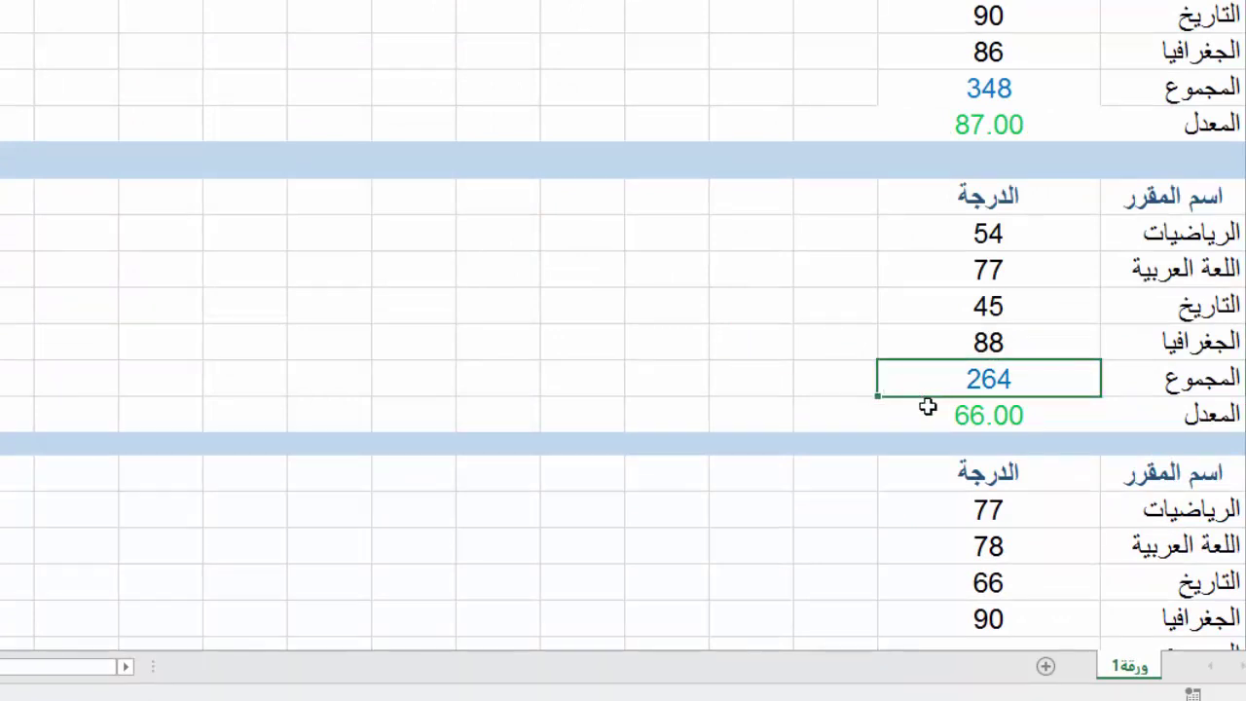
click(932, 412)
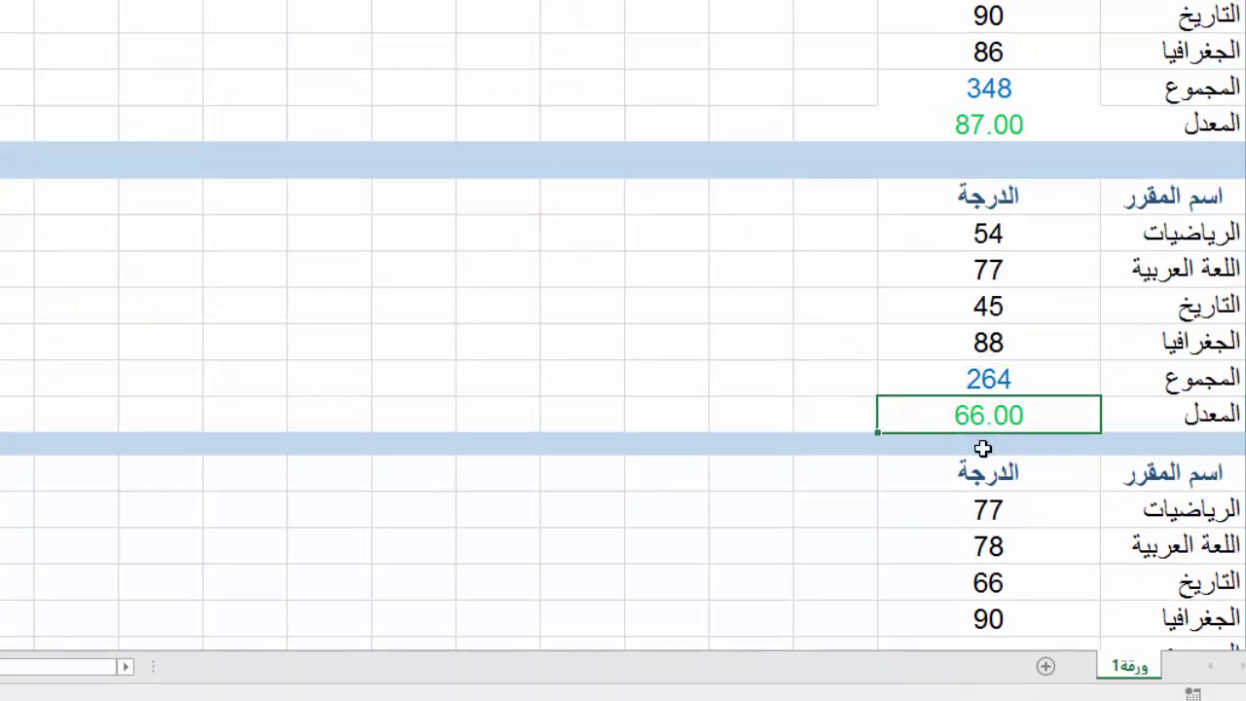
Step: Run Macro3 from the third table's empty total (المجموع) cell to fill in its total and average, and check both results
scroll(978, 506, down, 1)
key(ctrl+Down)
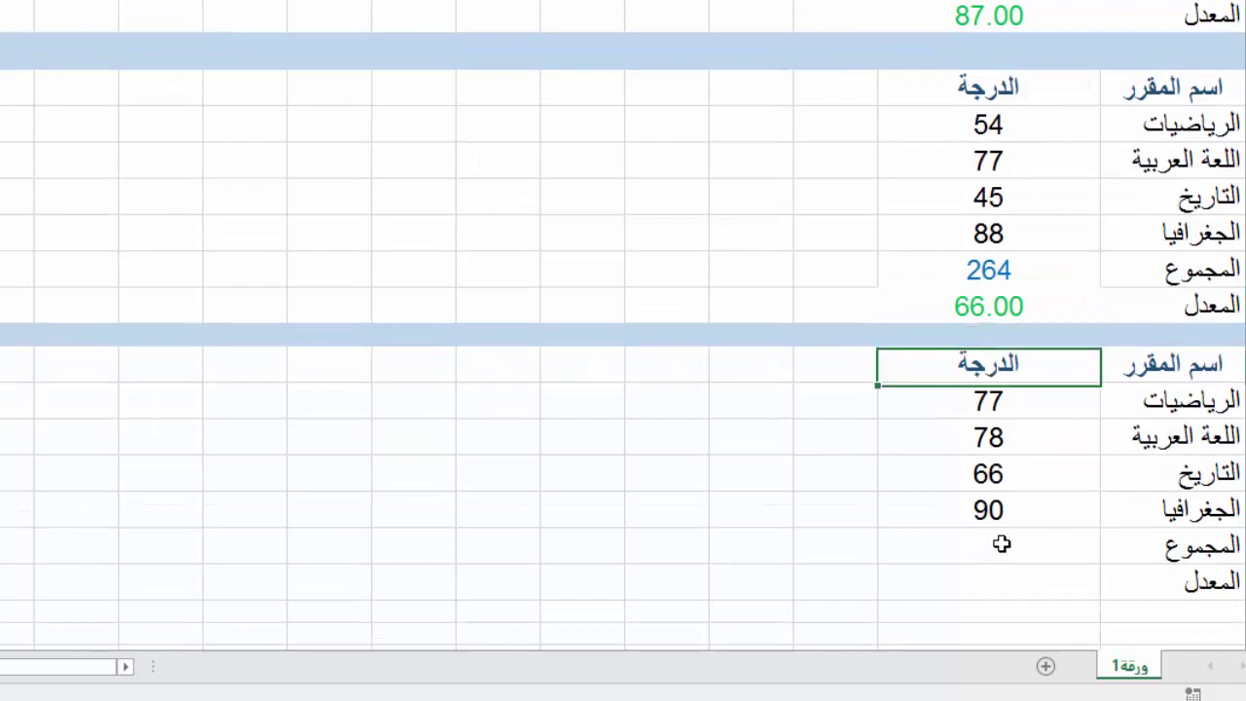
click(1002, 543)
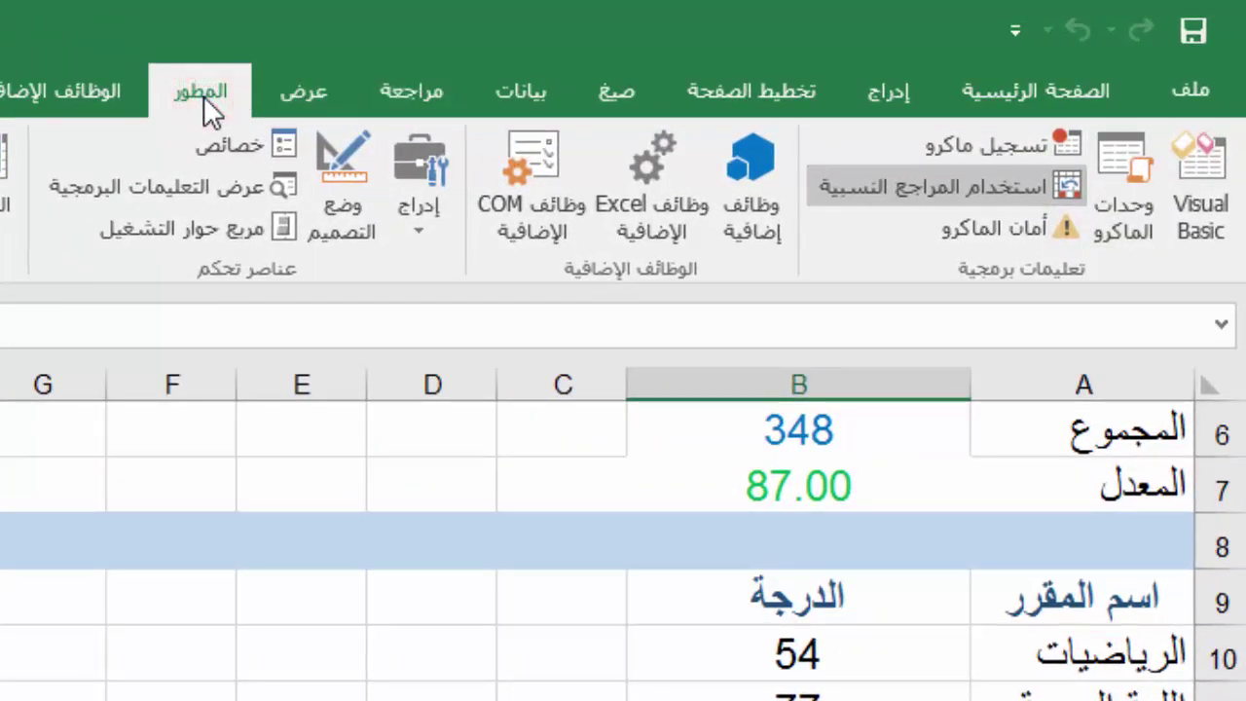
click(1121, 209)
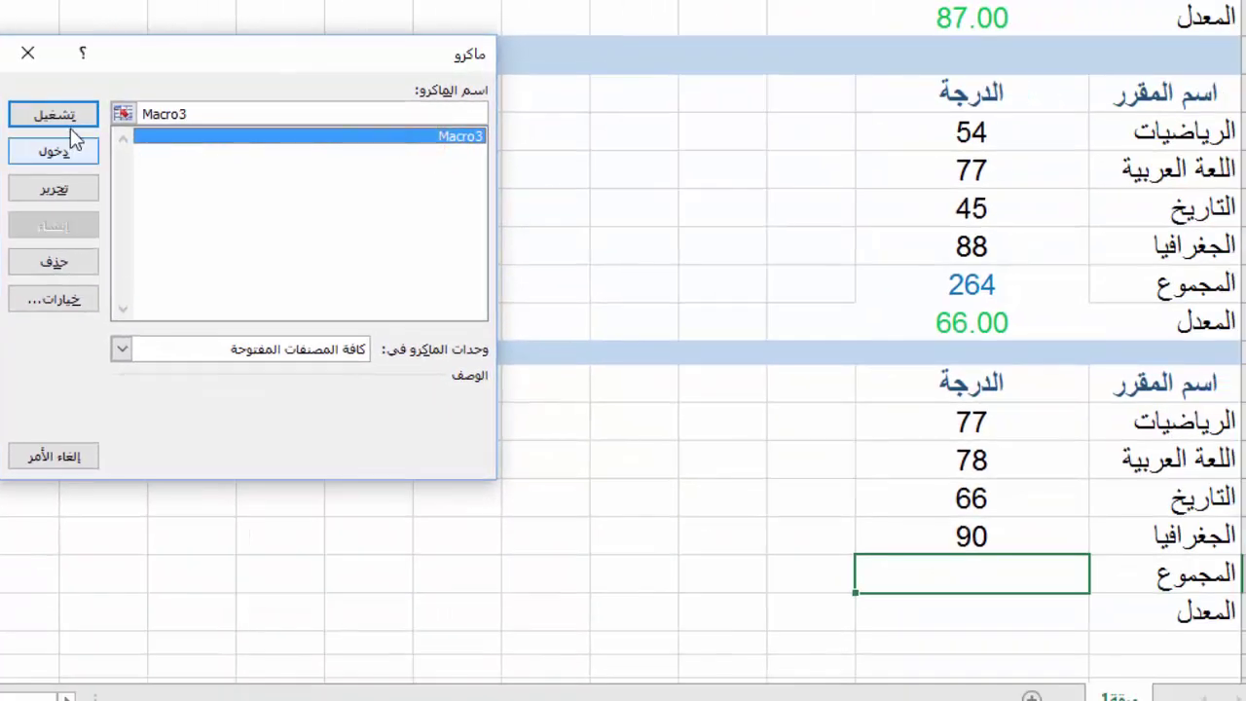
click(70, 116)
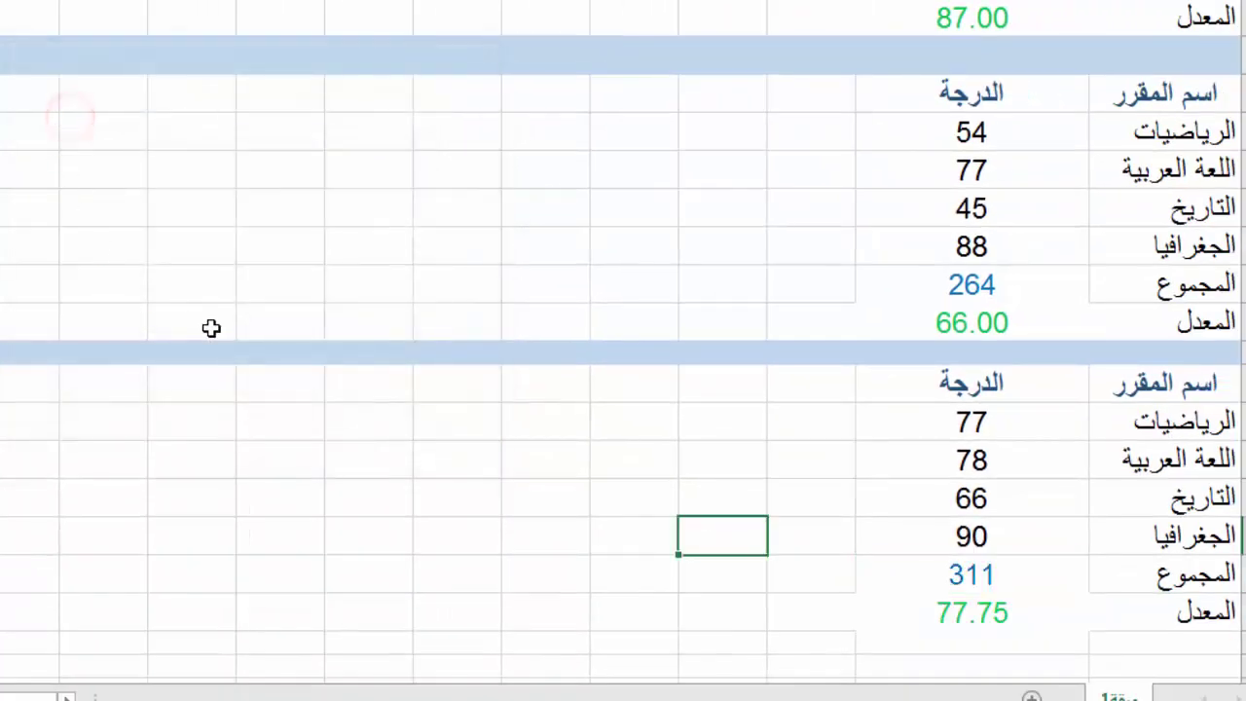
click(957, 578)
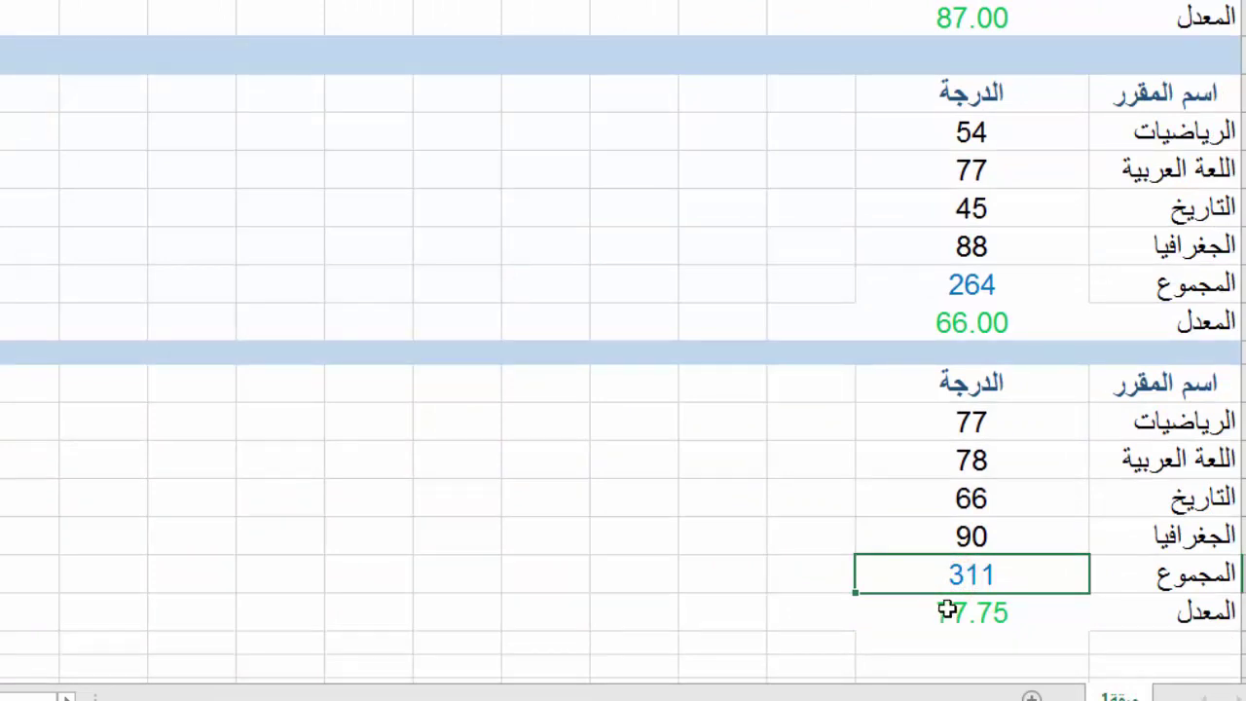
click(945, 612)
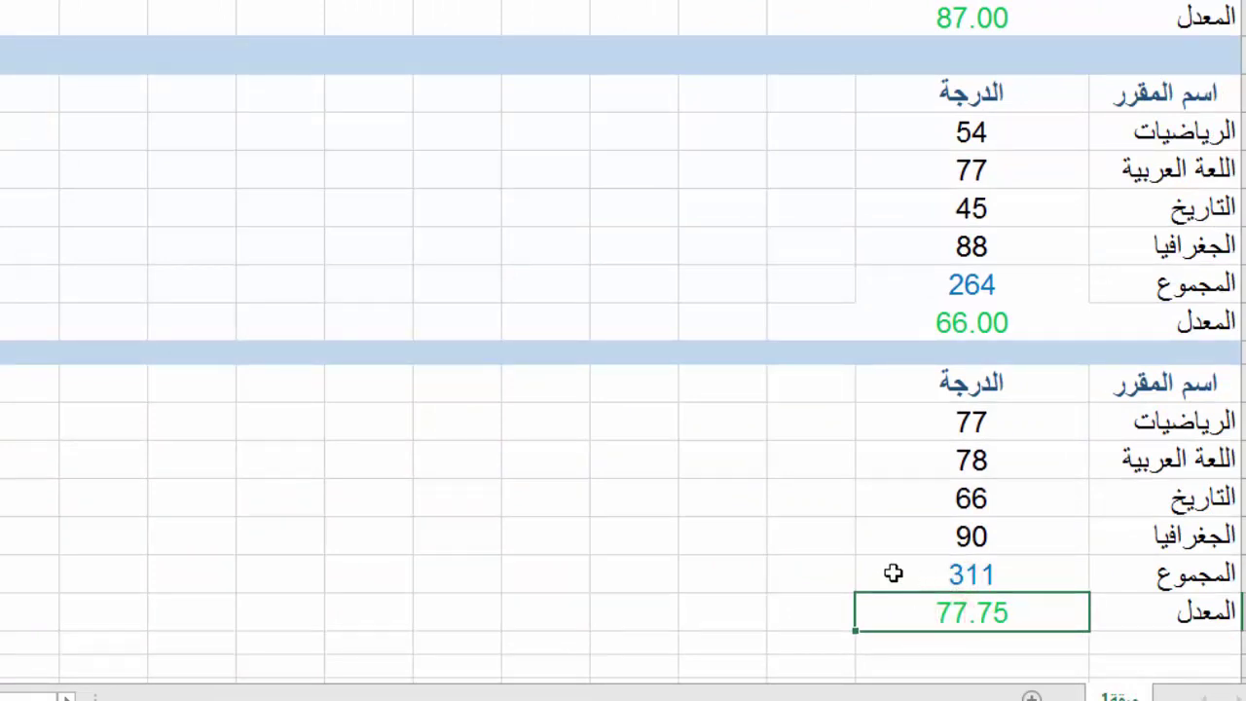
scroll(792, 470, up, 2)
scroll(792, 470, down, 4)
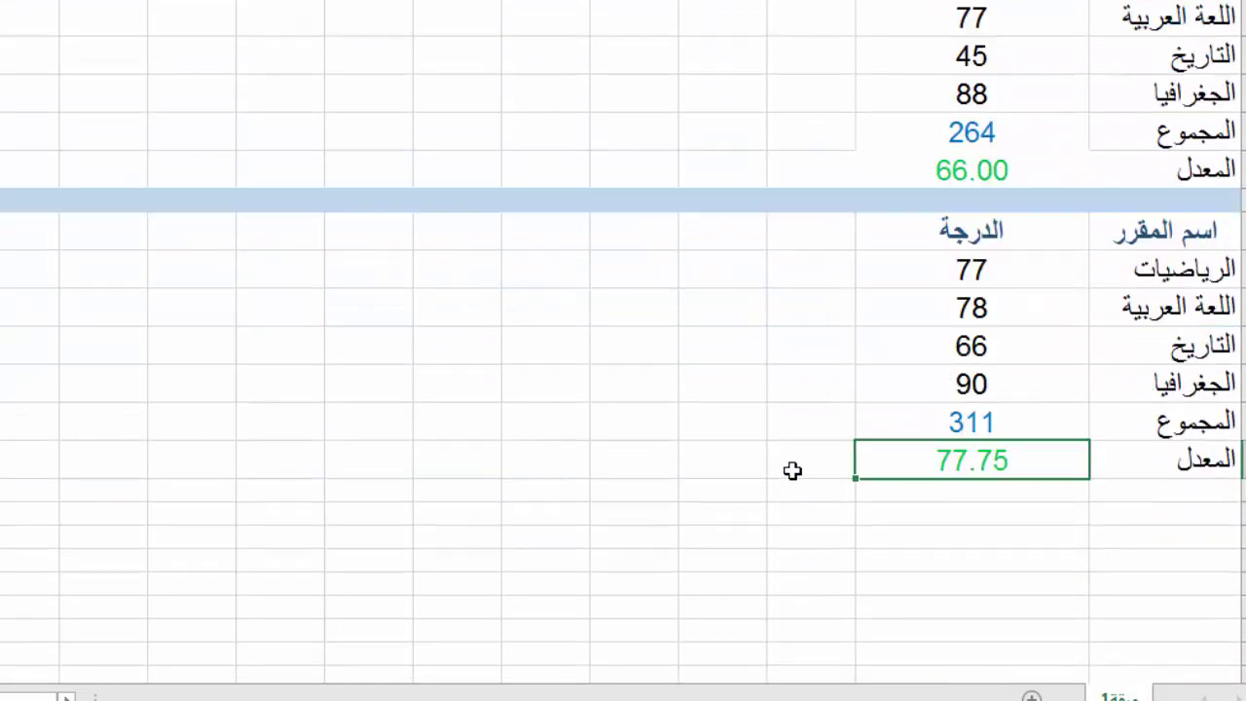
scroll(792, 470, up, 3)
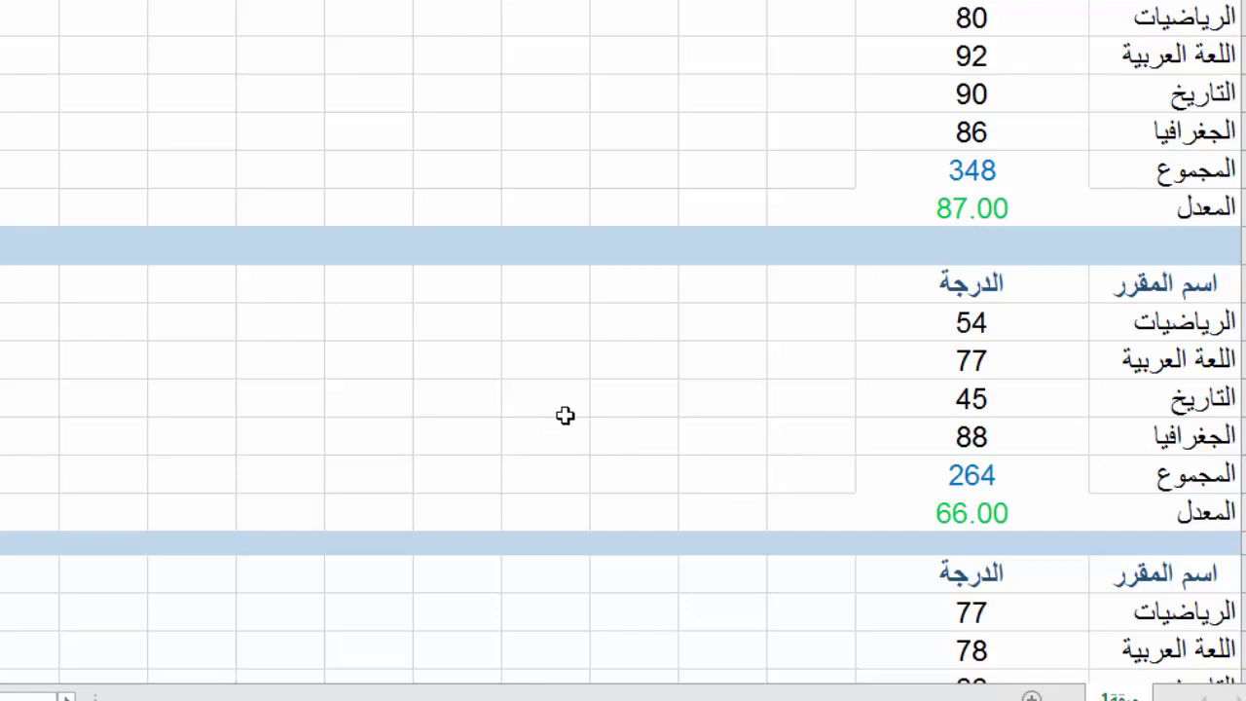